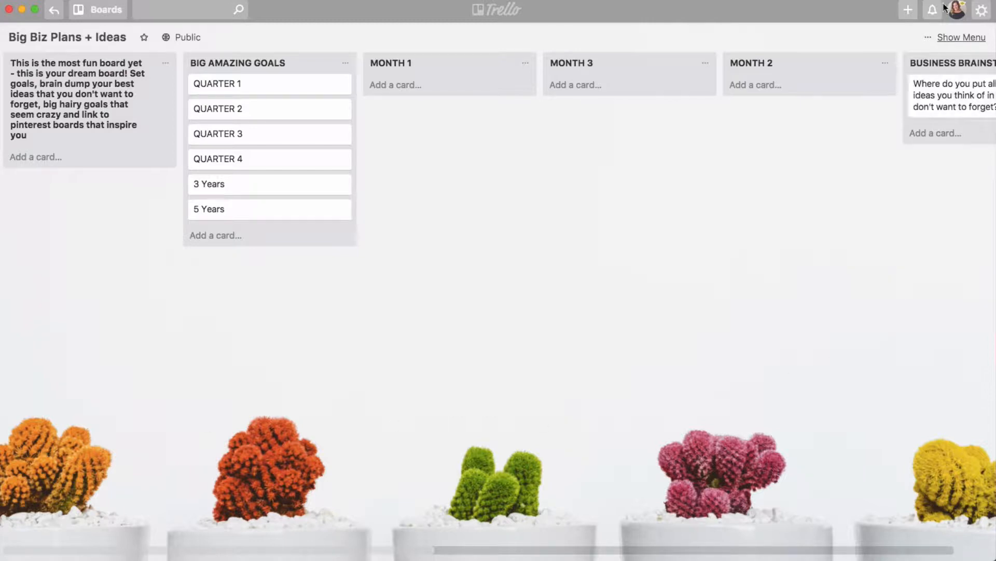
Step: Look at the Copy Board options for the Big Biz Plans + Ideas board and close them without copying
{"action": "left_click", "coordinate": [957, 40]}
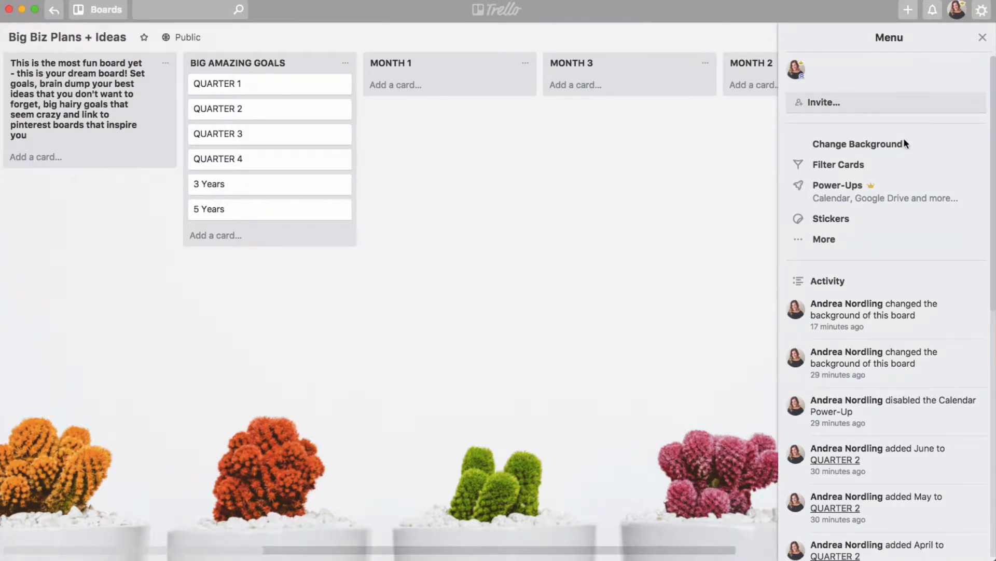
{"action": "left_click", "coordinate": [831, 243]}
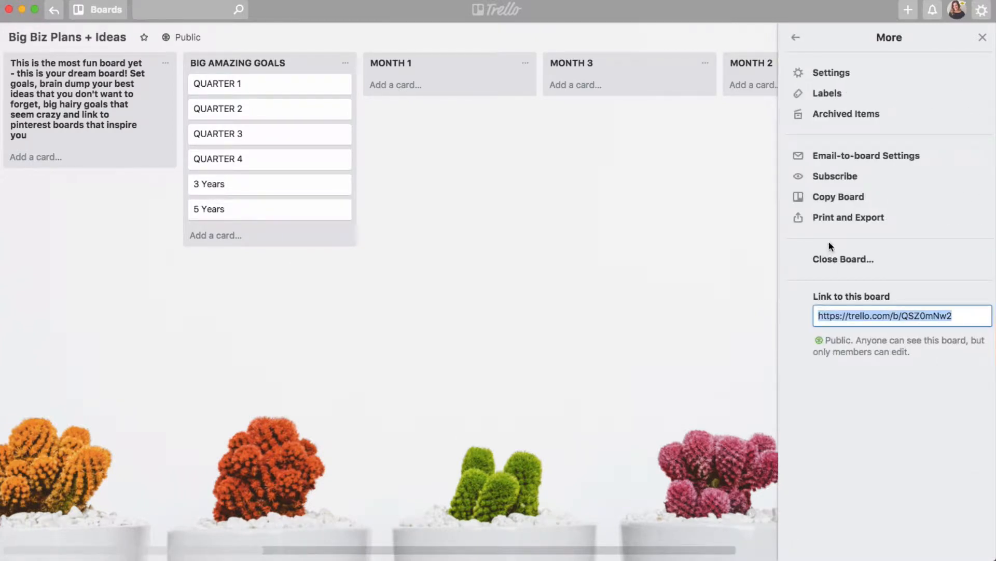
{"action": "left_click", "coordinate": [839, 197]}
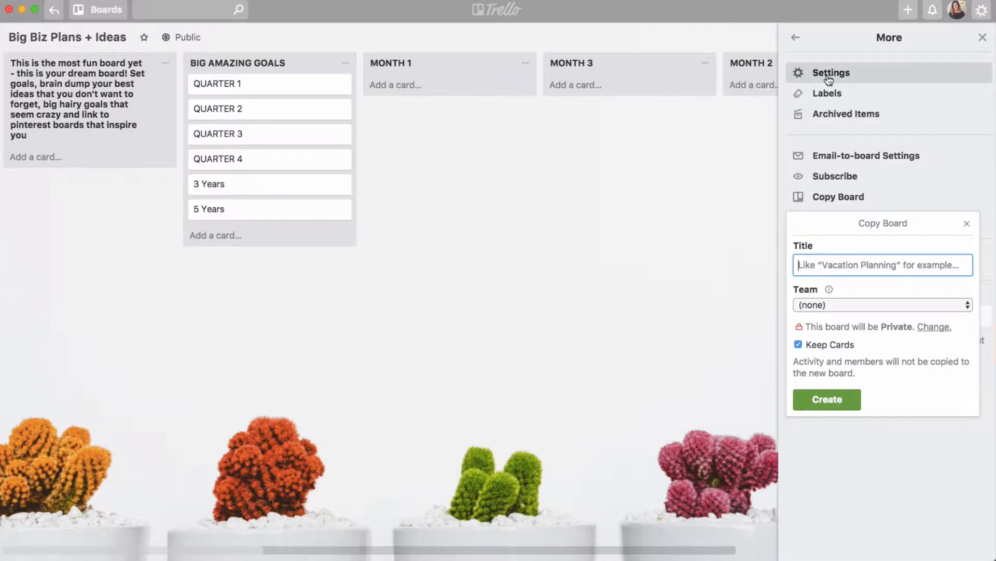
{"action": "left_click", "coordinate": [982, 40]}
{"action": "left_click", "coordinate": [982, 40]}
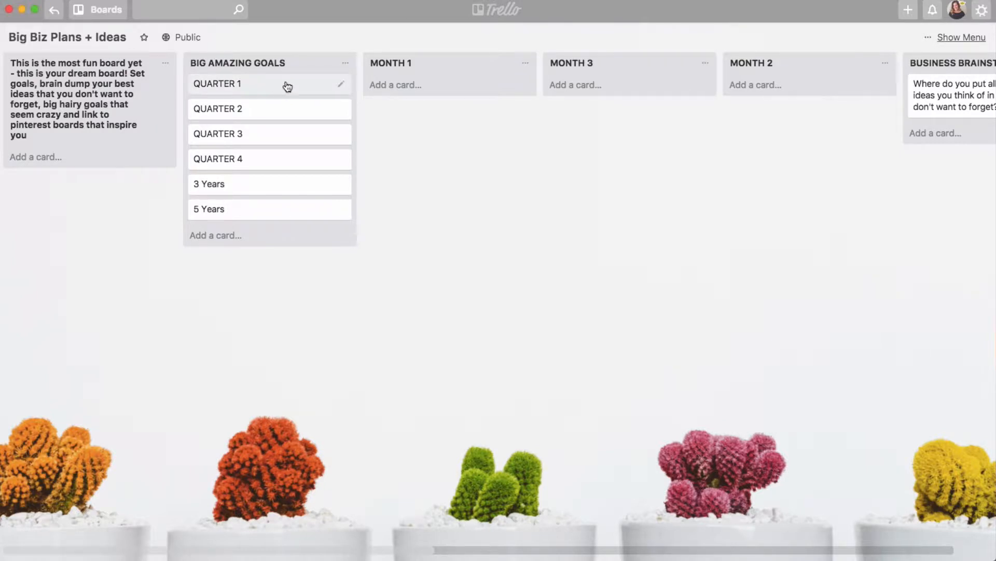
{"action": "mouse_move", "coordinate": [284, 87]}
{"action": "left_mouse_down"}
{"action": "mouse_move", "coordinate": [285, 164]}
{"action": "mouse_move", "coordinate": [261, 202]}
{"action": "mouse_move", "coordinate": [271, 73]}
{"action": "mouse_move", "coordinate": [276, 87]}
{"action": "left_mouse_up"}
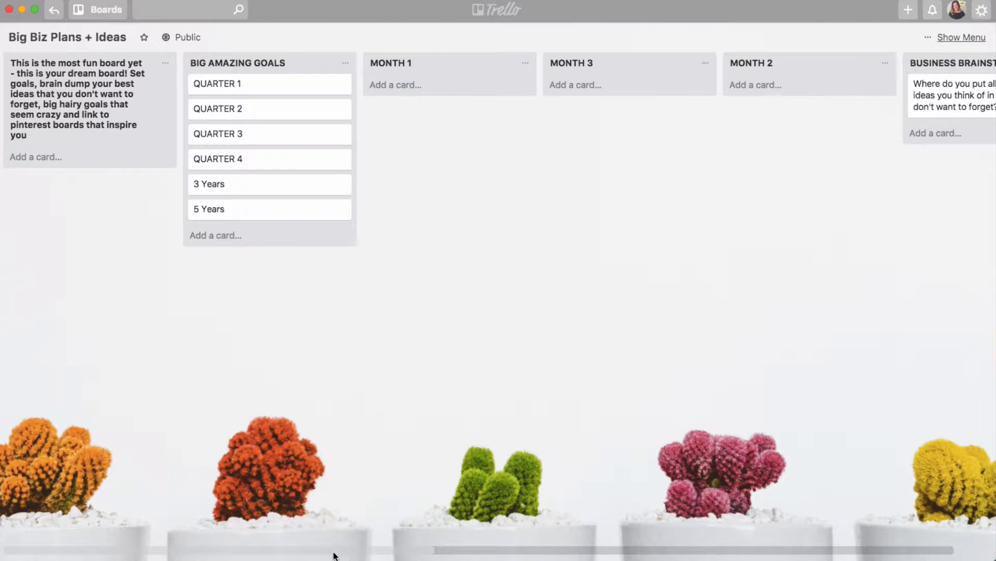
{"action": "left_click_drag", "start_coordinate": [334, 554], "coordinate": [727, 558]}
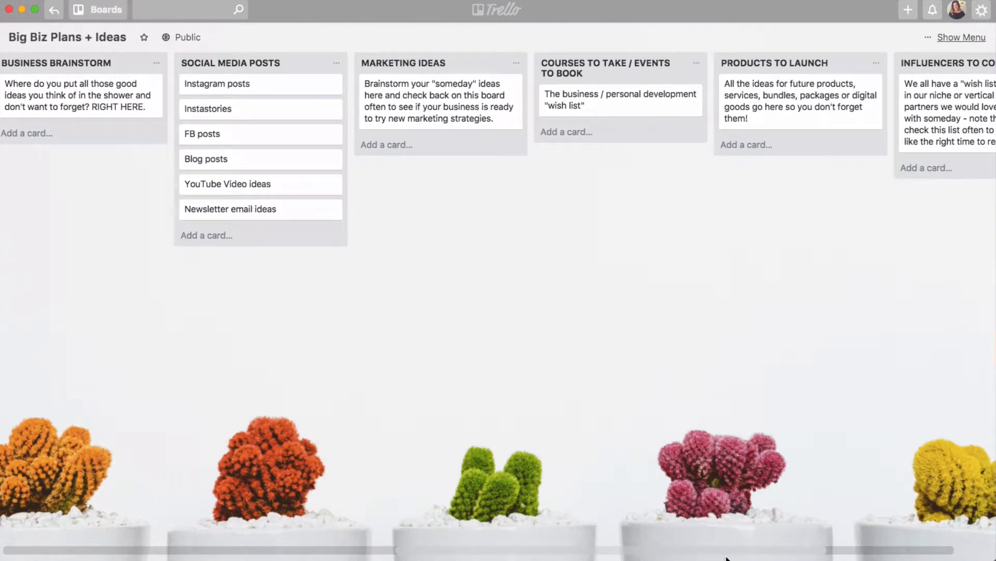
{"action": "left_click_drag", "start_coordinate": [727, 558], "coordinate": [194, 554]}
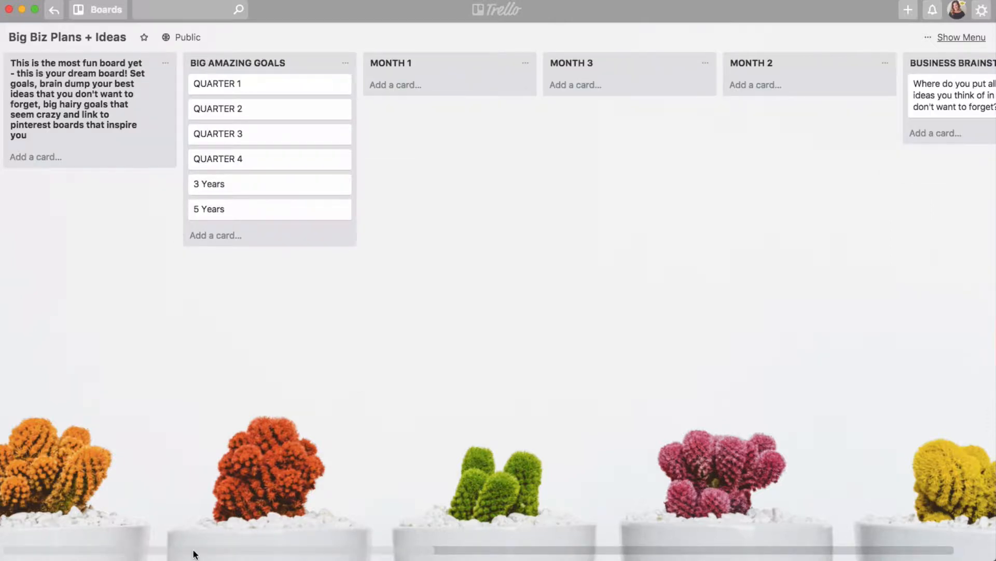
Step: Add a card named "Launch a podcast" to the BUSINESS BRAINSTORM list
{"action": "left_click_drag", "start_coordinate": [195, 554], "coordinate": [589, 548]}
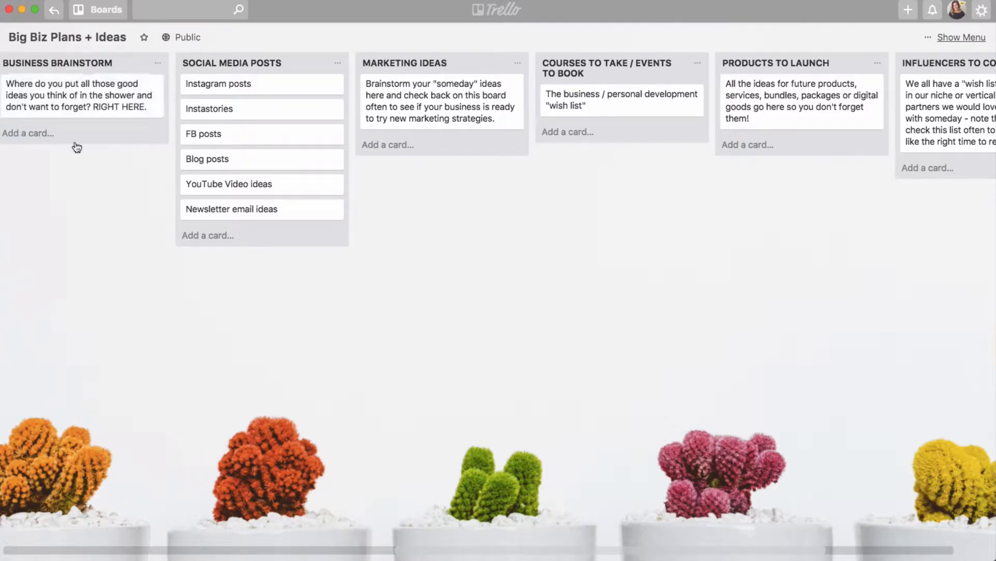
{"action": "left_click", "coordinate": [31, 136]}
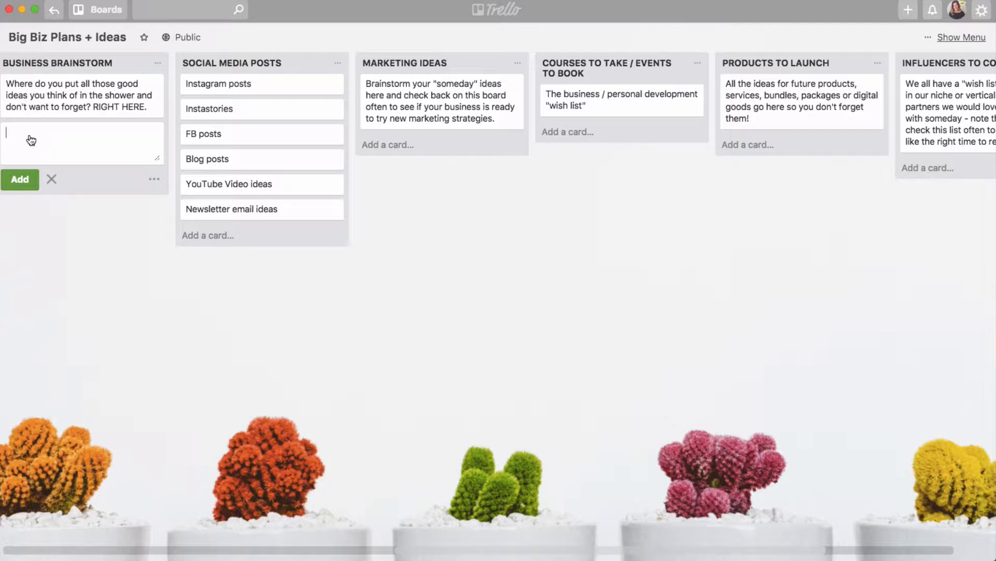
{"action": "type", "text": "Launch a podcast"}
{"action": "key", "text": "Return"}
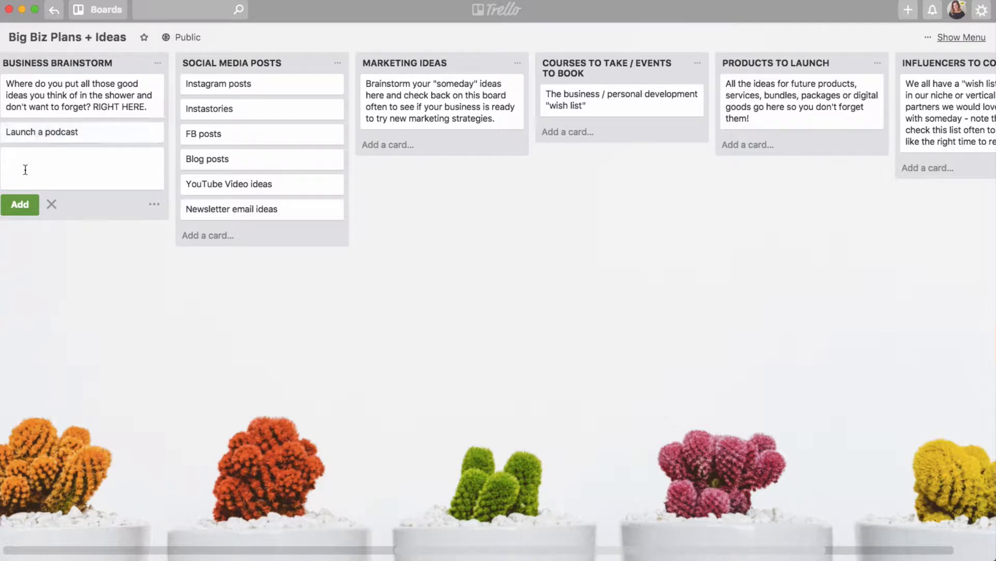
Step: Add a checklist with the default title "Checklist" to the "Launch a podcast" card, leaving the description empty
{"action": "left_click", "coordinate": [61, 134]}
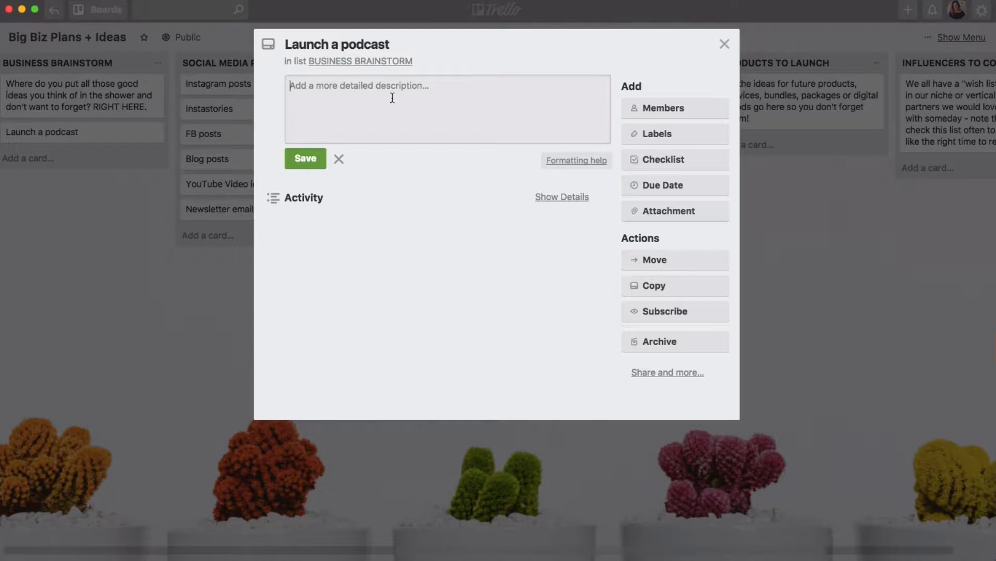
{"action": "left_click", "coordinate": [309, 162]}
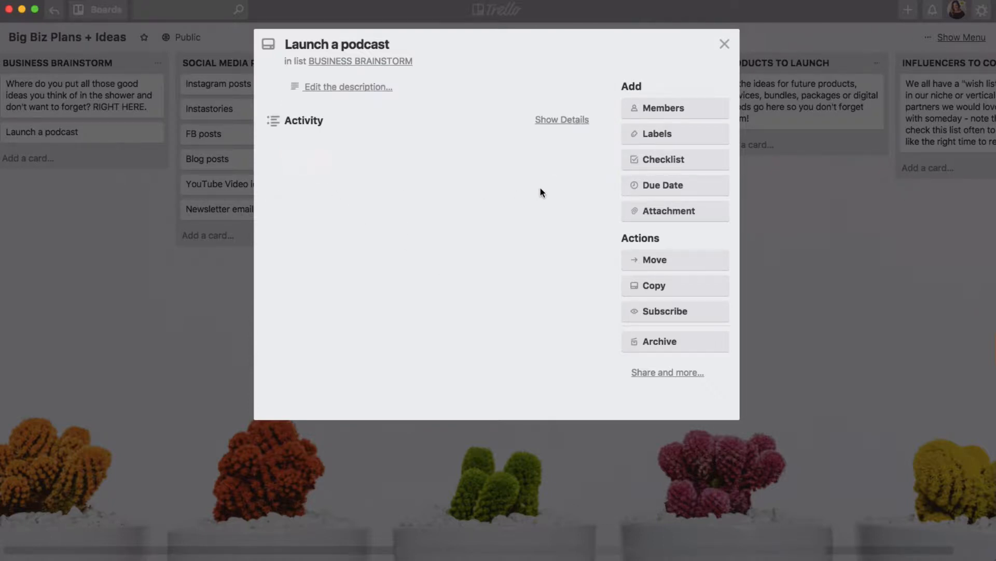
{"action": "left_click", "coordinate": [675, 161]}
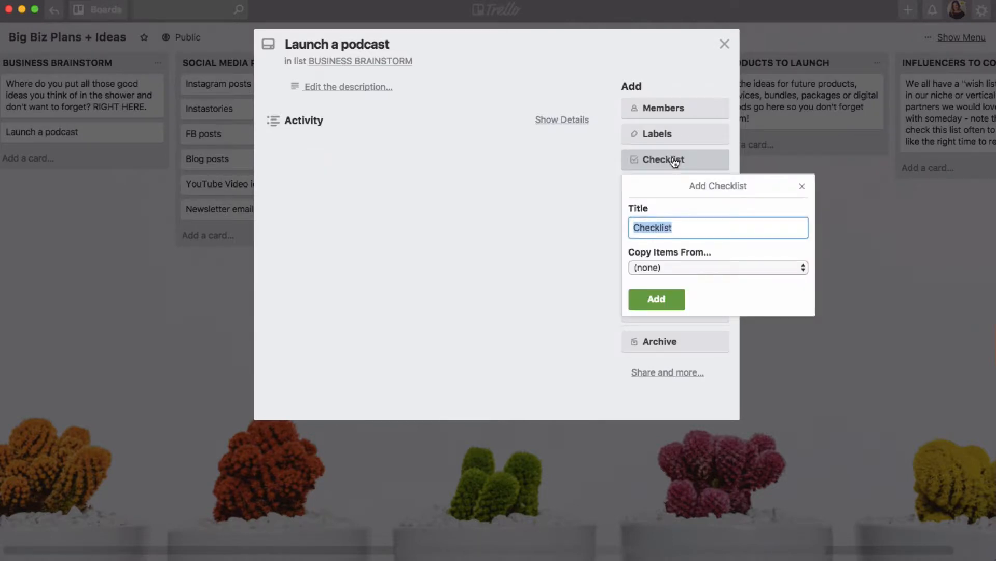
{"action": "key", "text": "Return"}
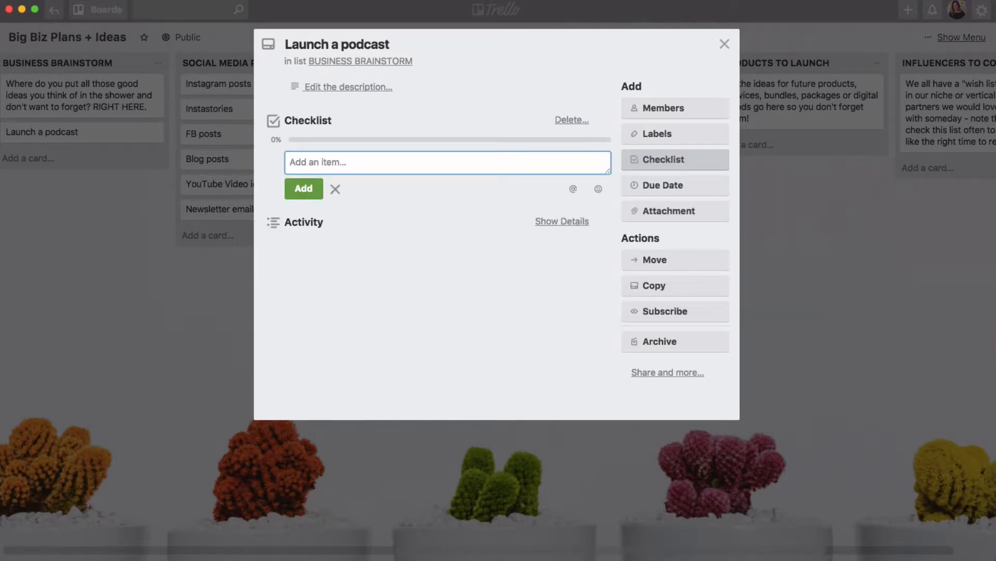
Step: Add the items "Decide on a name", "Generate graphics" and "Promo podcast" to the checklist and close the card
{"action": "type", "text": "Decide on and"}
{"action": "key", "text": "BackSpace"}
{"action": "key", "text": "BackSpace"}
{"action": "type", "text": "name"}
{"action": "key", "text": "Return"}
{"action": "type", "text": "G"}
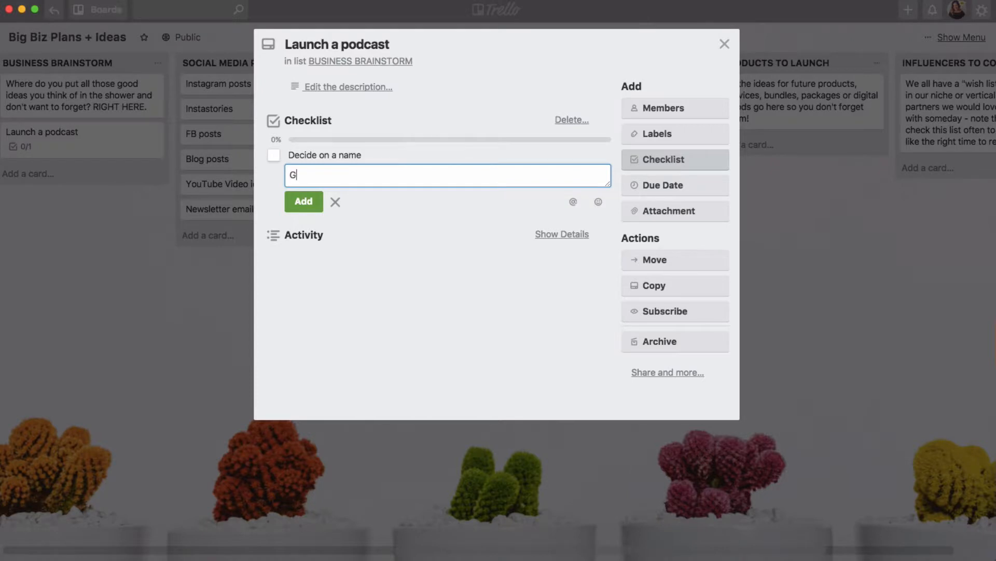
{"action": "type", "text": "enerate graphics"}
{"action": "key", "text": "Return"}
{"action": "type", "text": "Promo"}
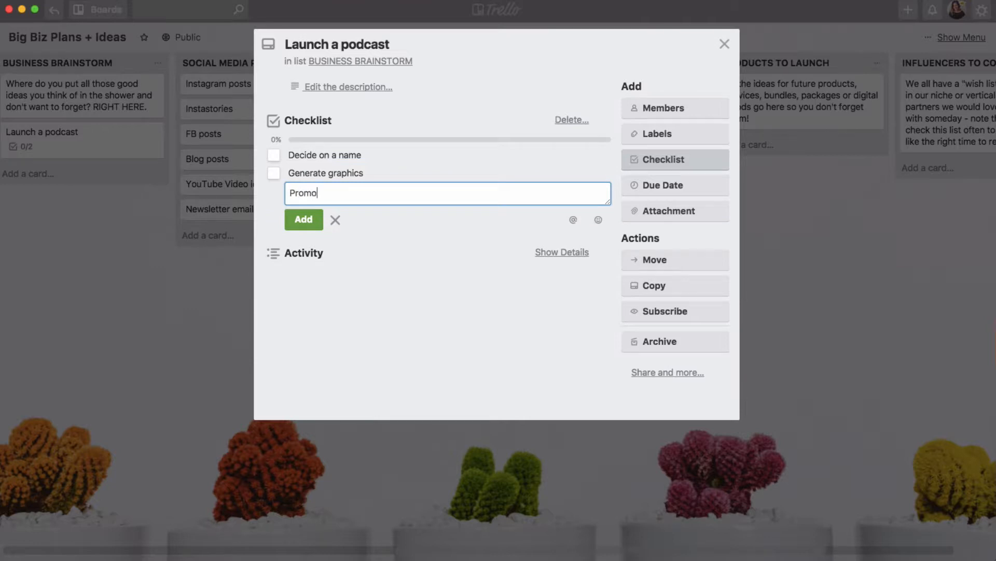
{"action": "type", "text": " podcast"}
{"action": "key", "text": "Return"}
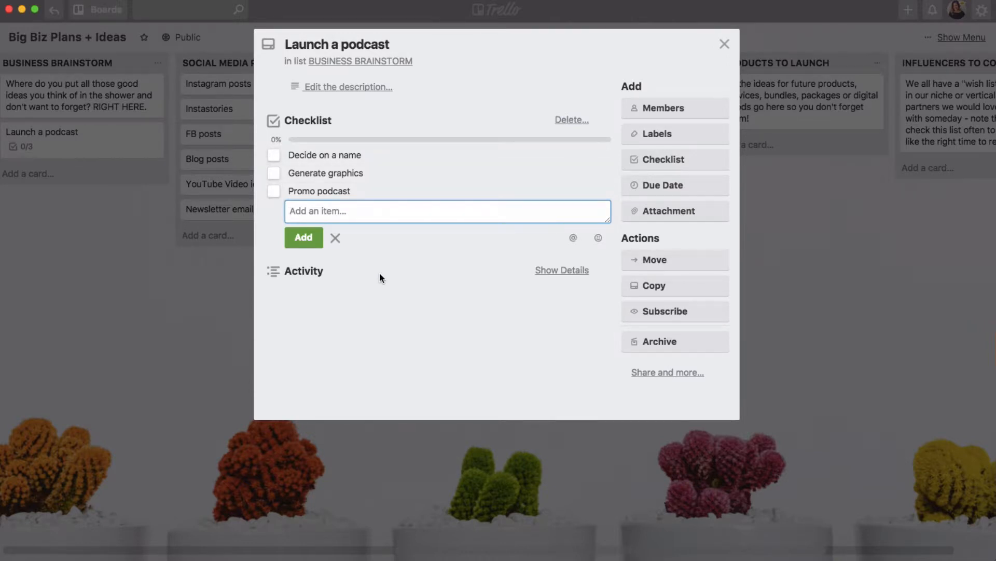
{"action": "left_click", "coordinate": [355, 359]}
{"action": "left_click", "coordinate": [154, 332]}
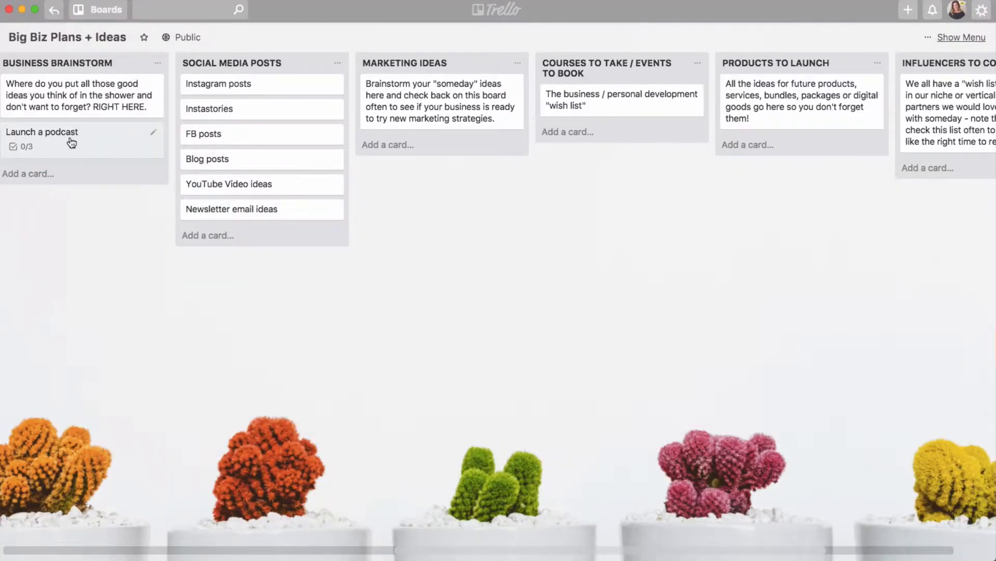
Step: Move the "Decide on a name" item below "Generate graphics" in the "Launch a podcast" card's checklist
{"action": "left_click_drag", "start_coordinate": [69, 140], "coordinate": [218, 150]}
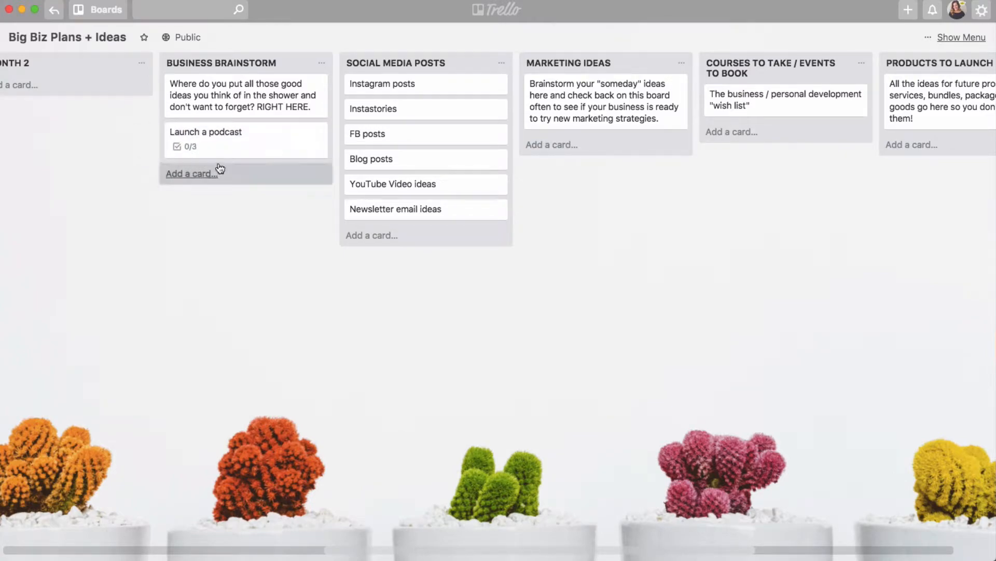
{"action": "left_click", "coordinate": [223, 142]}
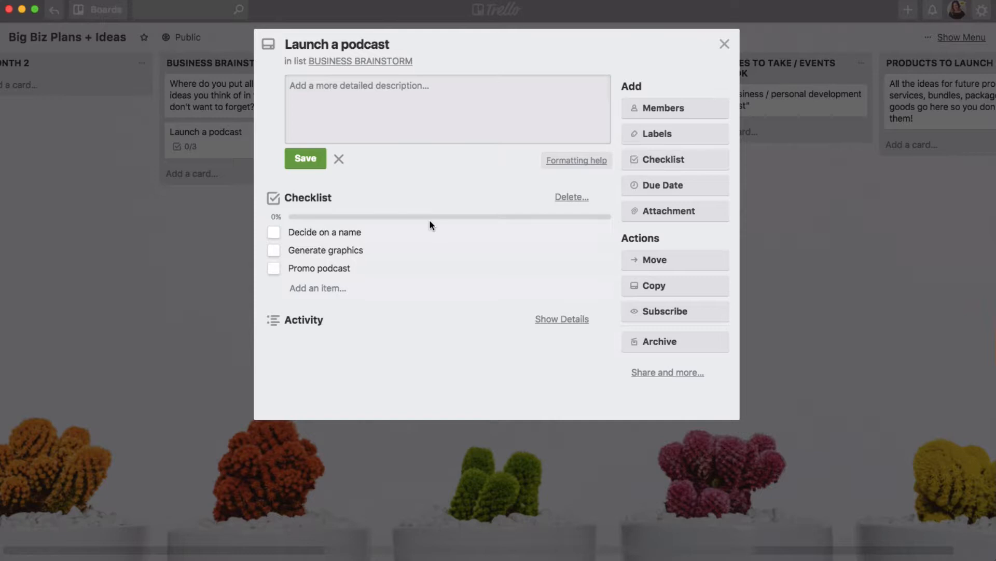
{"action": "left_click_drag", "start_coordinate": [349, 232], "coordinate": [342, 270]}
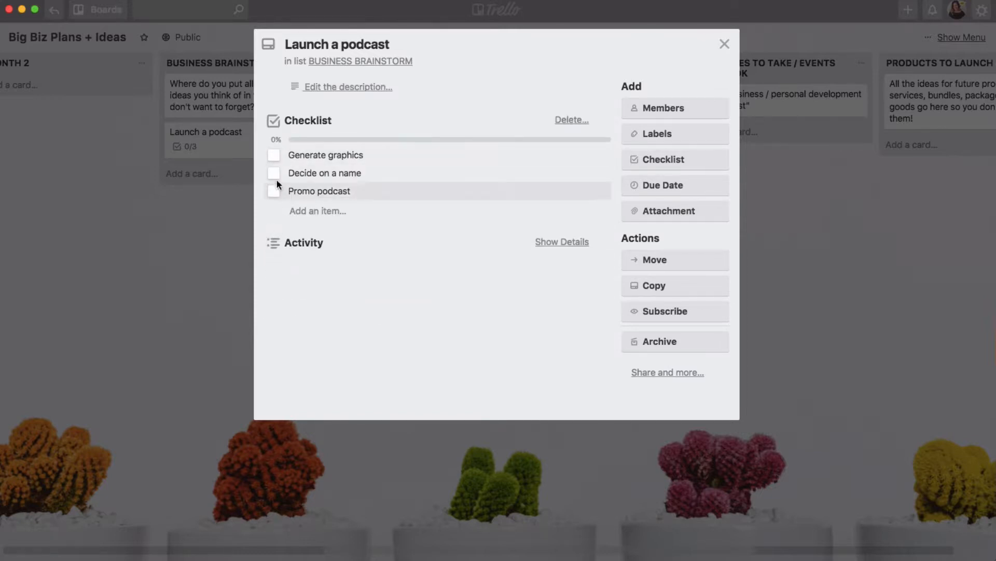
Step: Mark the "Decide on a name" item complete, clear the mark again, and close the card
{"action": "left_click", "coordinate": [273, 173]}
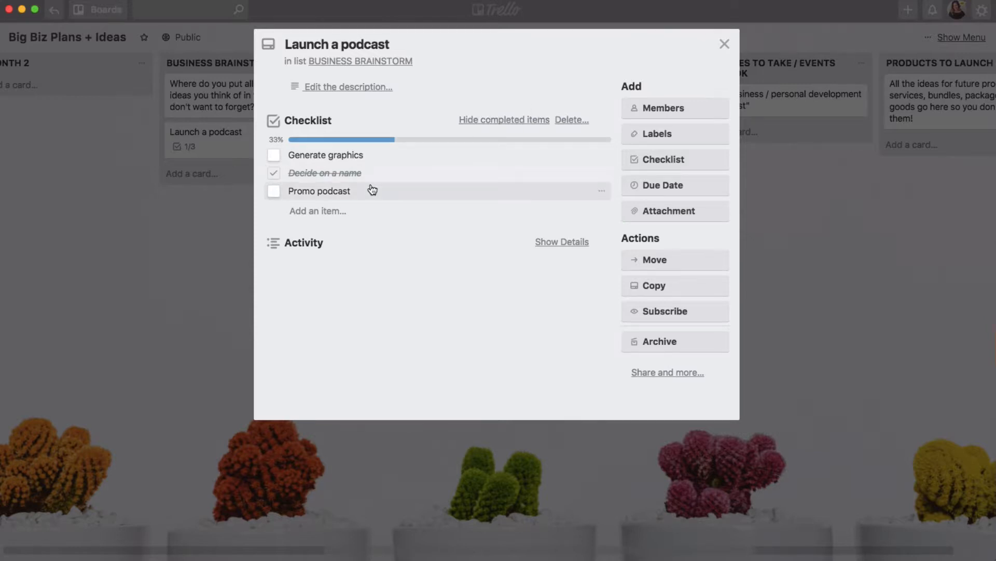
{"action": "left_click", "coordinate": [273, 172]}
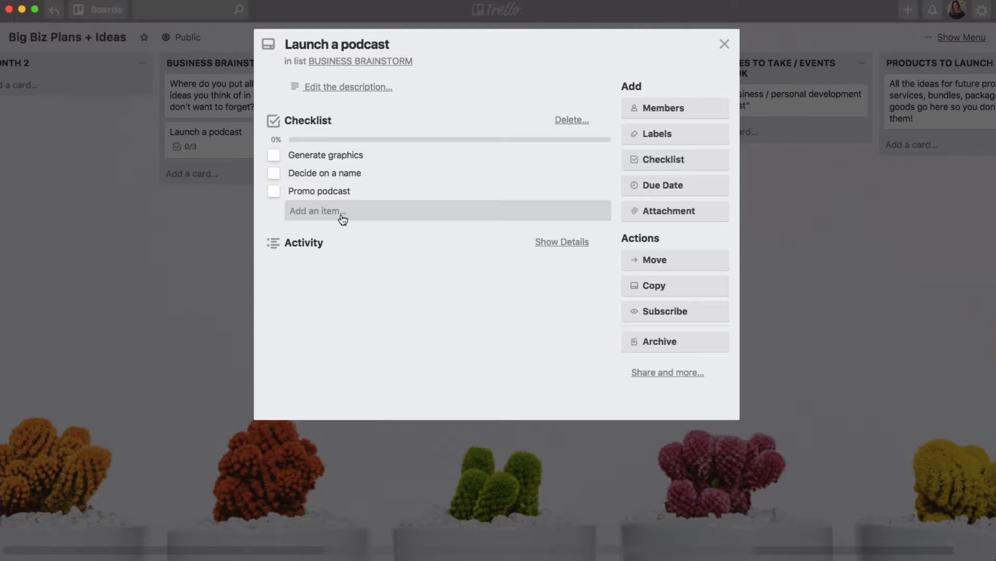
{"action": "left_click", "coordinate": [200, 240]}
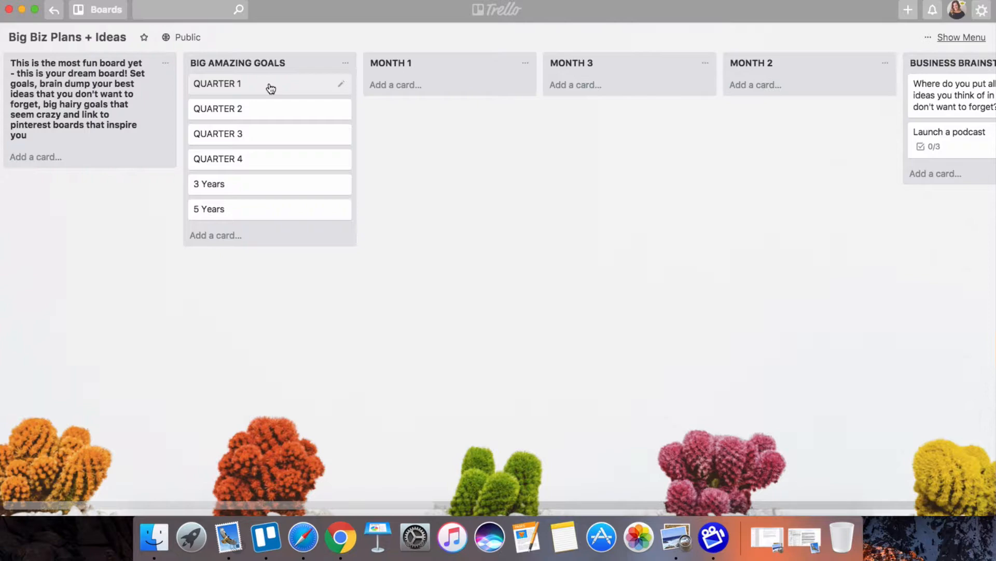
Step: Examine the monthly checklists in the QUARTER 1 card of the BIG AMAZING GOALS list
{"action": "left_click", "coordinate": [271, 89]}
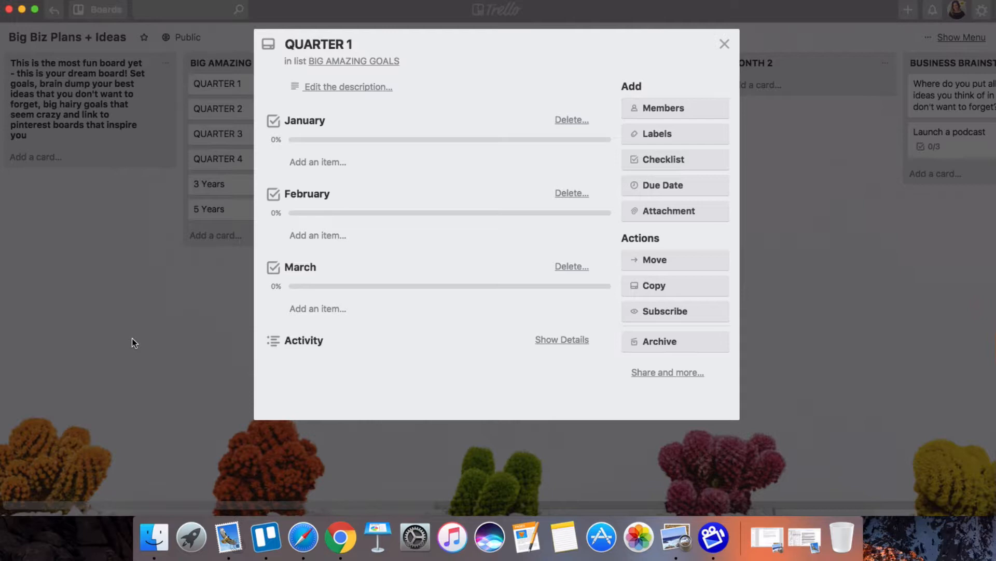
{"action": "left_click", "coordinate": [222, 278]}
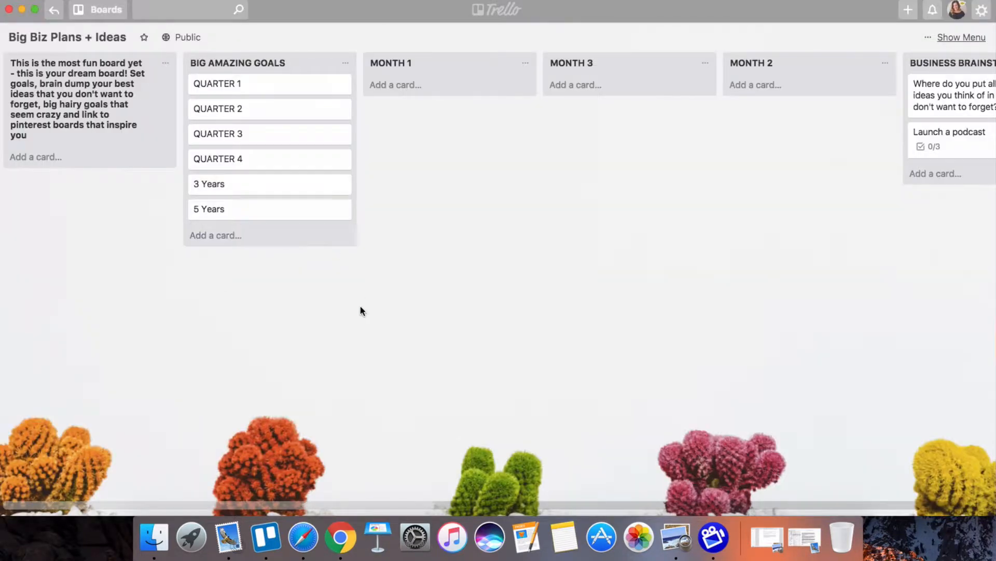
Step: Add three cards named January, February and March to the MONTH 1 list
{"action": "left_click", "coordinate": [404, 86]}
{"action": "type", "text": "Jan"}
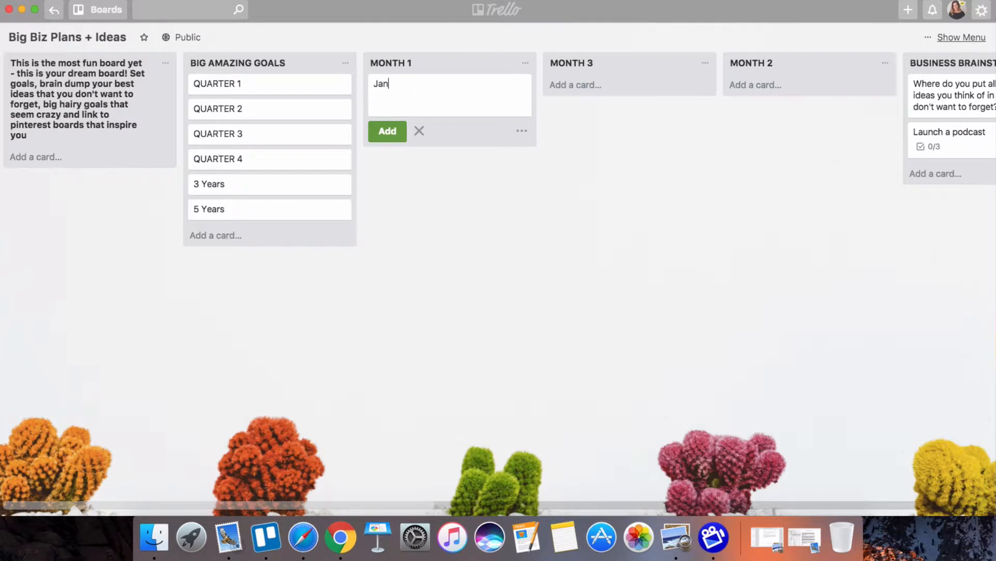
{"action": "type", "text": "uary"}
{"action": "left_click", "coordinate": [580, 87]}
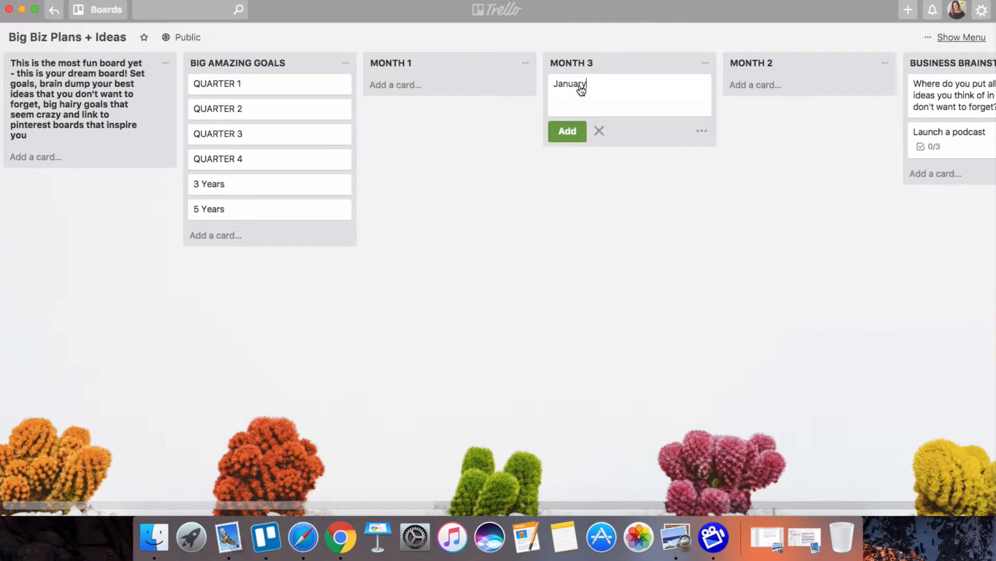
{"action": "left_click", "coordinate": [520, 178]}
{"action": "left_click", "coordinate": [394, 86]}
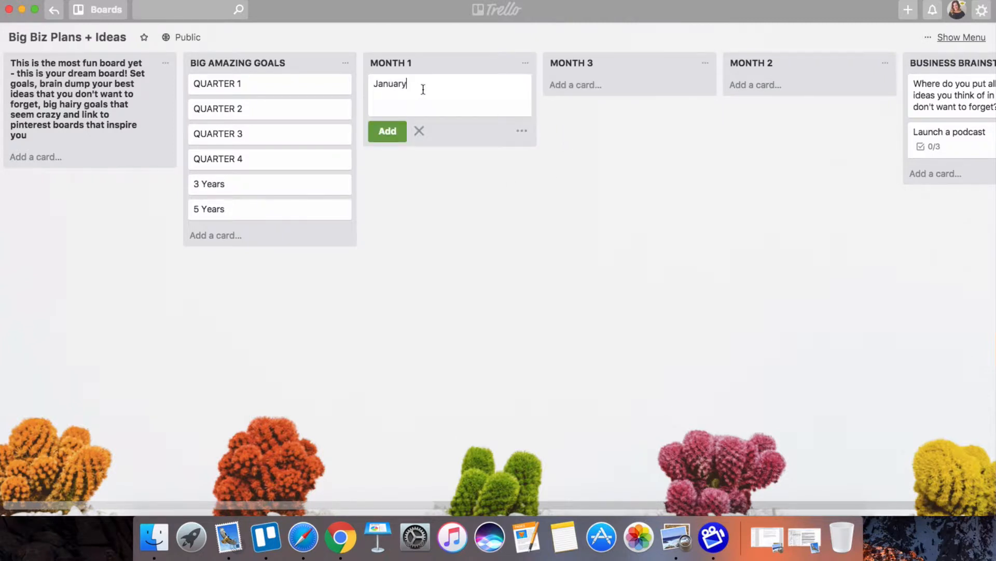
{"action": "left_click", "coordinate": [389, 132]}
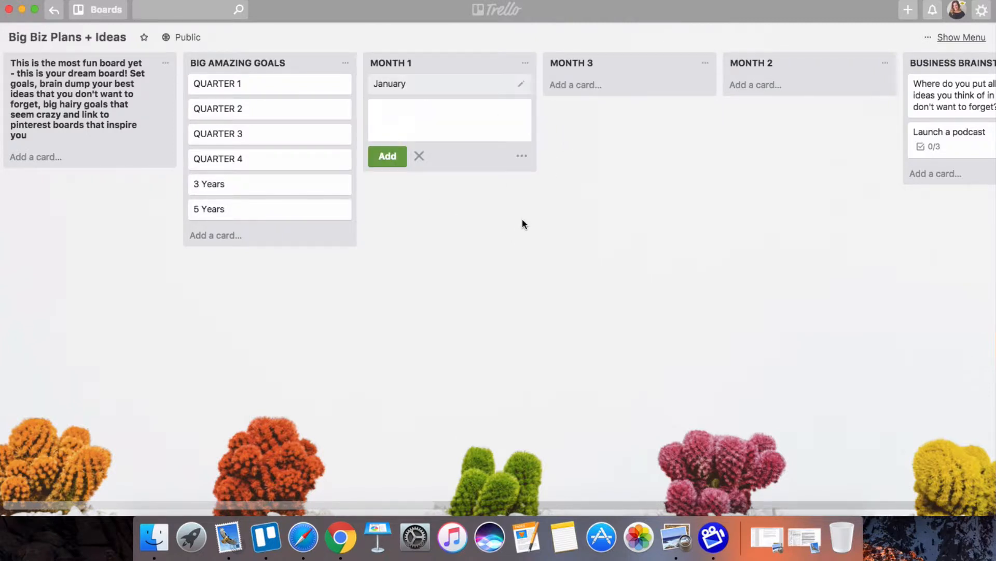
{"action": "type", "text": "February"}
{"action": "key", "text": "Return"}
{"action": "type", "text": "March"}
{"action": "key", "text": "Return"}
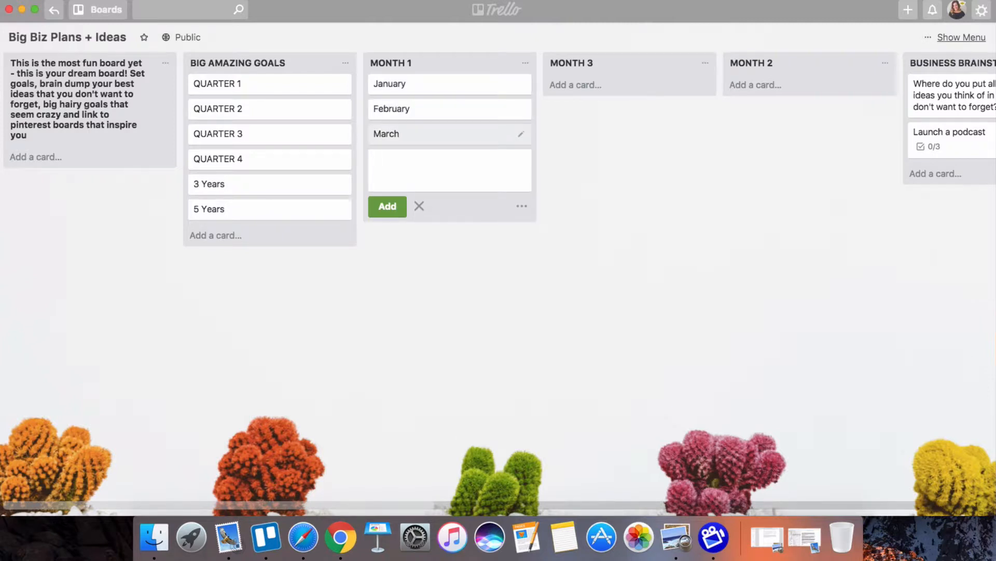
Step: Move the February card to the MONTH 3 list and the March card to the MONTH 2 list
{"action": "left_click_drag", "start_coordinate": [429, 107], "coordinate": [586, 89]}
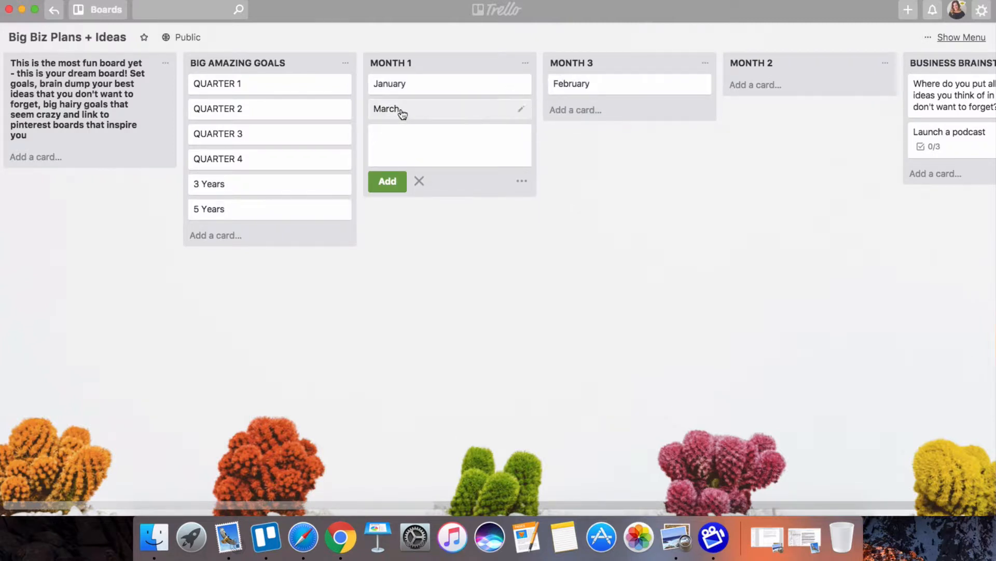
{"action": "left_click_drag", "start_coordinate": [403, 113], "coordinate": [779, 89]}
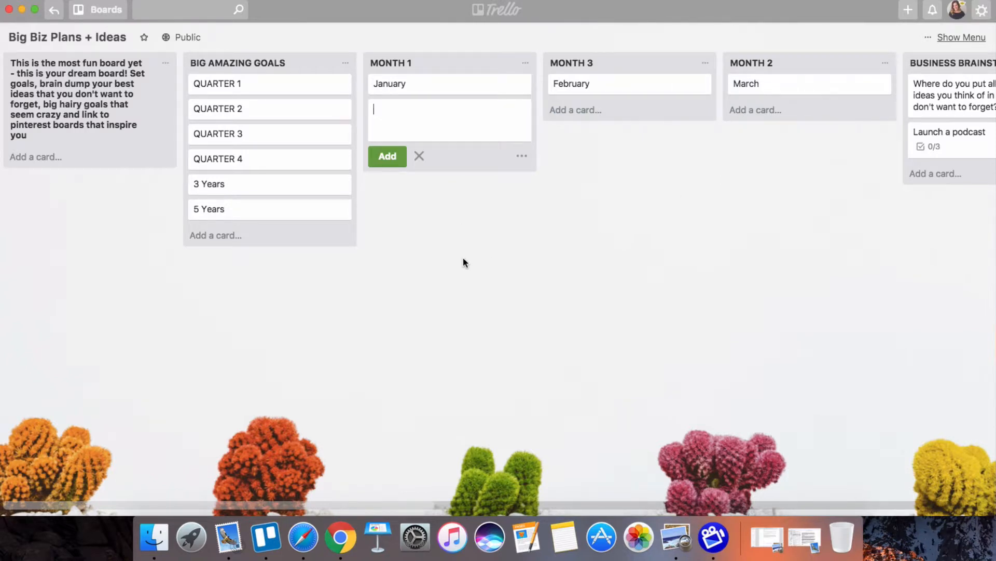
{"action": "left_click", "coordinate": [369, 264]}
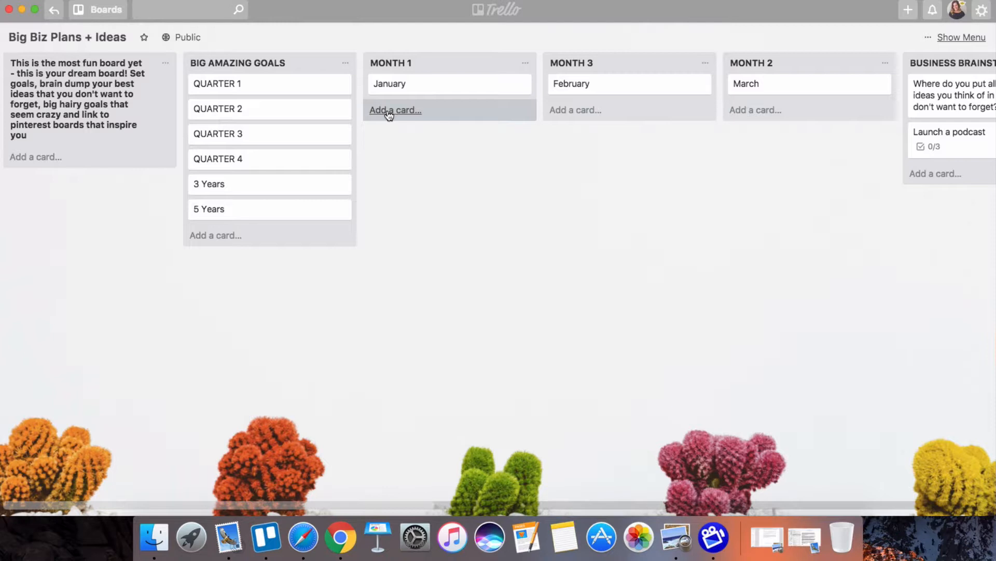
Step: Rename the January card in the MONTH 1 list as "January $XXXXX" and close the card
{"action": "left_click", "coordinate": [422, 86]}
{"action": "left_click", "coordinate": [368, 41]}
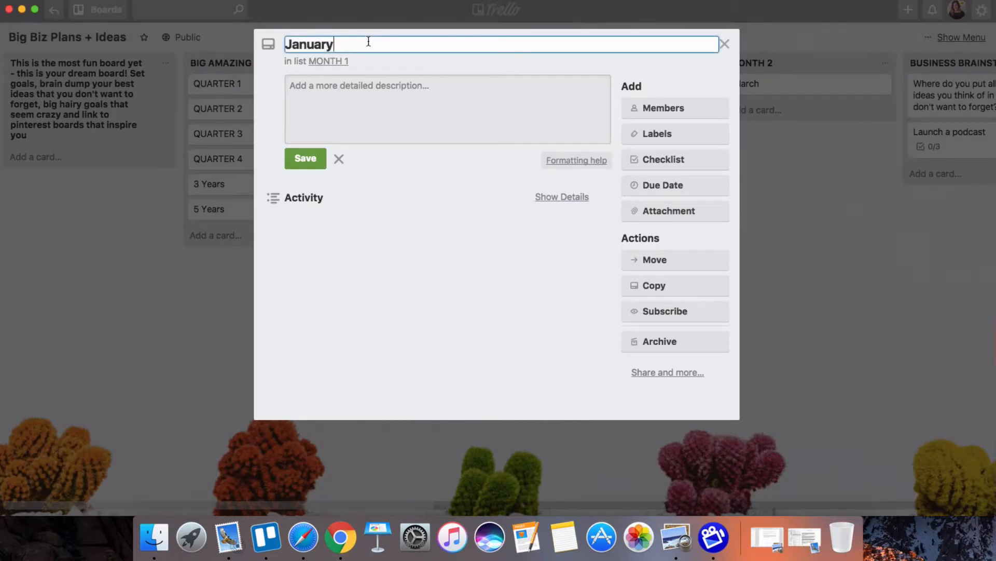
{"action": "type", "text": "$XXXXX"}
{"action": "key", "text": "Return"}
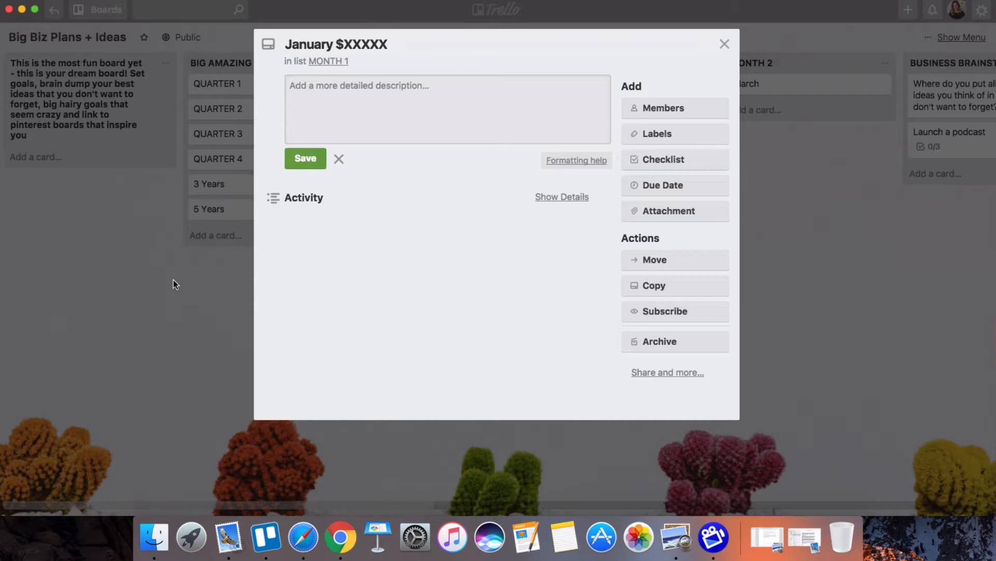
{"action": "left_click", "coordinate": [192, 295]}
{"action": "left_click", "coordinate": [235, 316]}
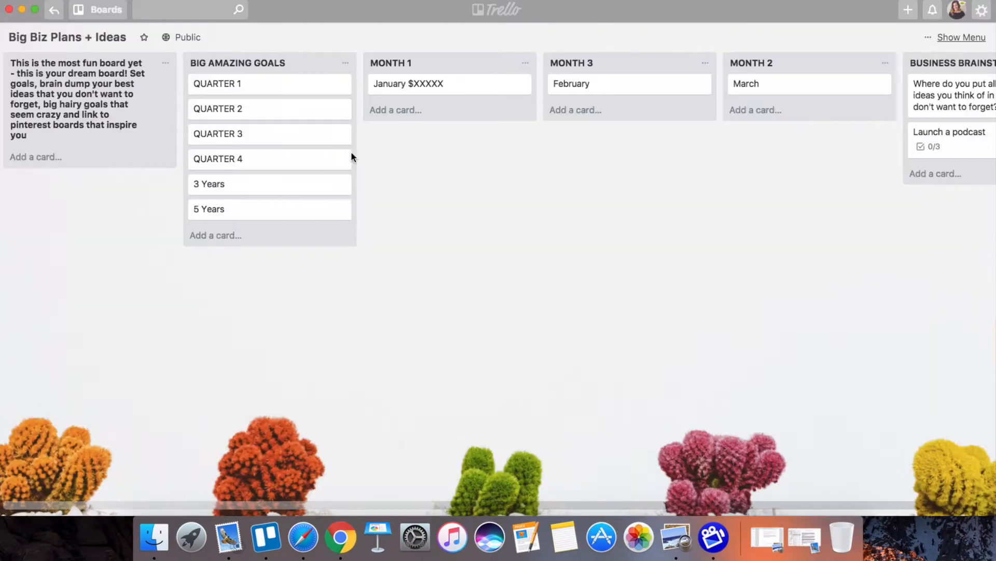
Step: Add two cards to the MONTH 1 list: "Create a new webinar" and "Update my sales page for XX course"
{"action": "left_click", "coordinate": [403, 111]}
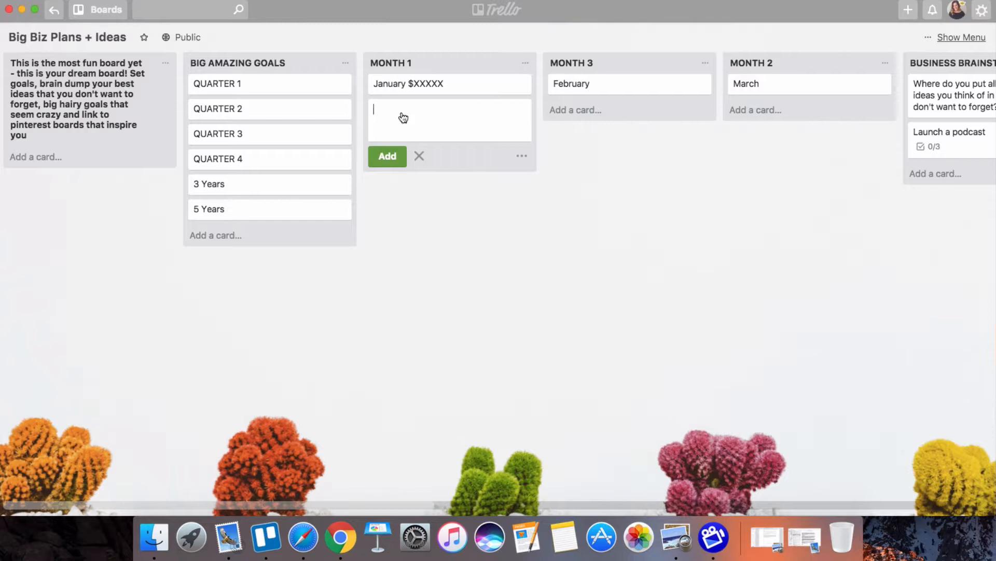
{"action": "type", "text": "Create a new webiar"}
{"action": "key", "text": "BackSpace"}
{"action": "key", "text": "BackSpace"}
{"action": "type", "text": "nar"}
{"action": "key", "text": "Return"}
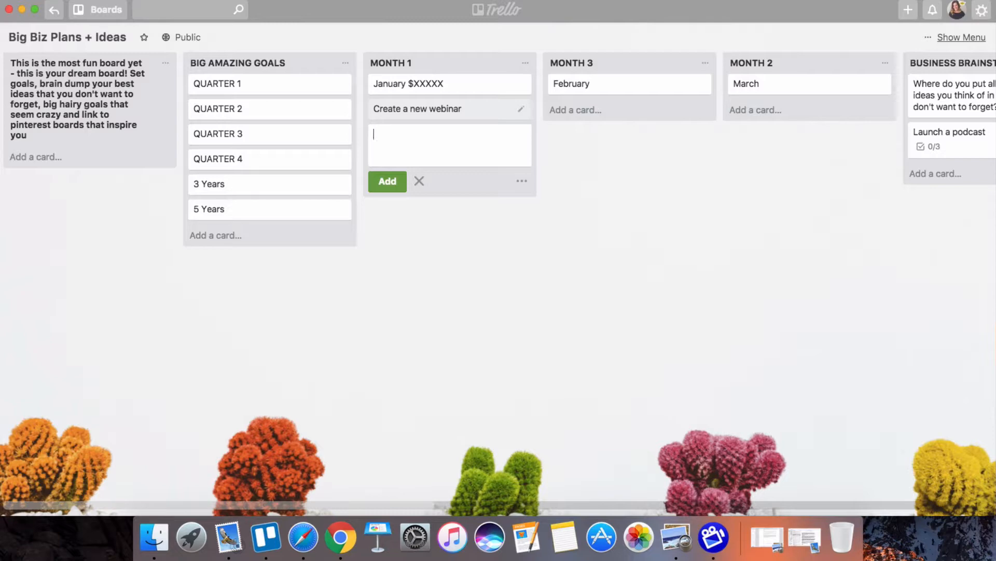
{"action": "type", "text": "Update my sales page for X"}
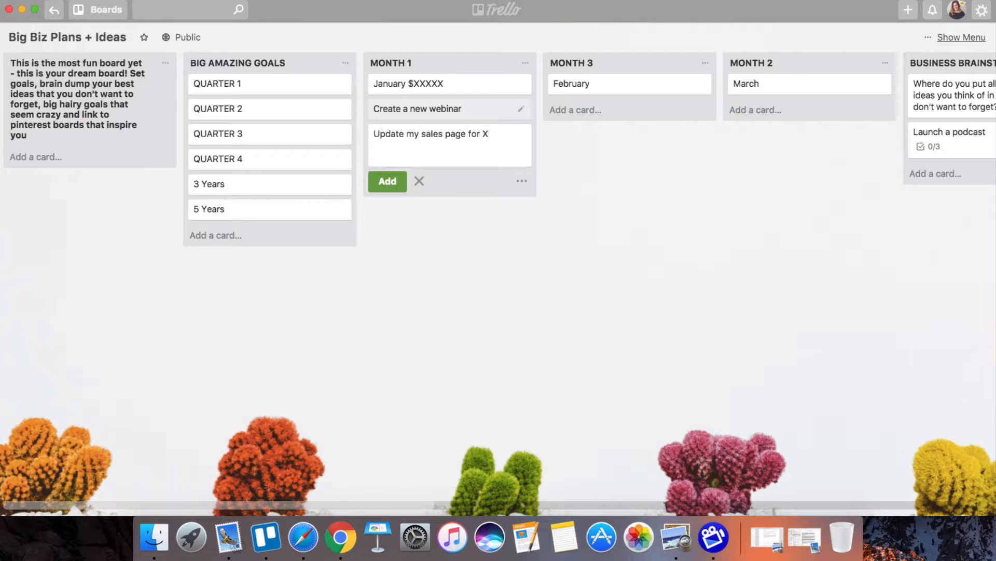
{"action": "type", "text": "X course"}
{"action": "key", "text": "Return"}
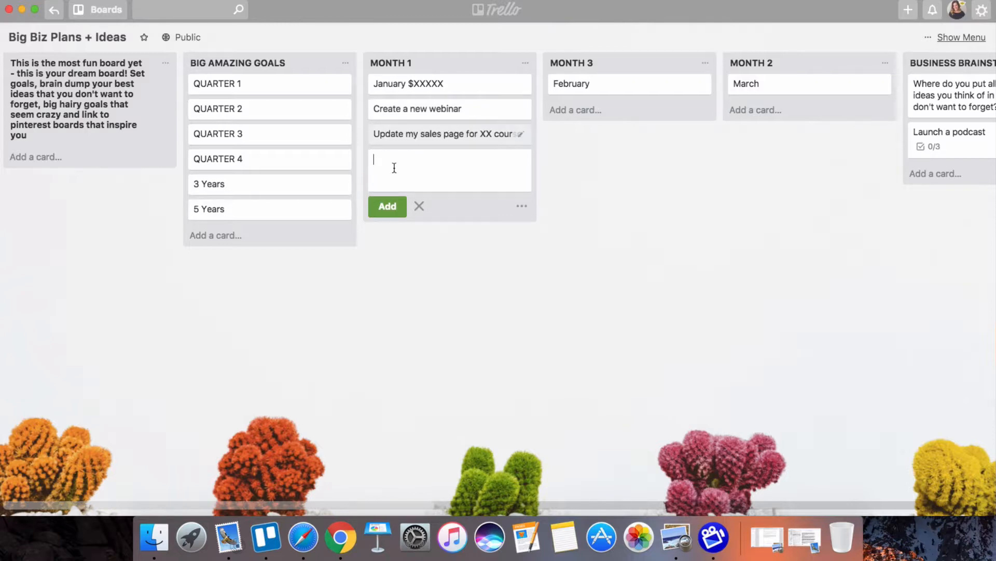
Step: Add a card named "Sell XXX volume" at the end of the MONTH 1 list
{"action": "type", "text": "Selll XXX volume"}
{"action": "left_click", "coordinate": [391, 158]}
{"action": "key", "text": "BackSpace"}
{"action": "left_click", "coordinate": [666, 200]}
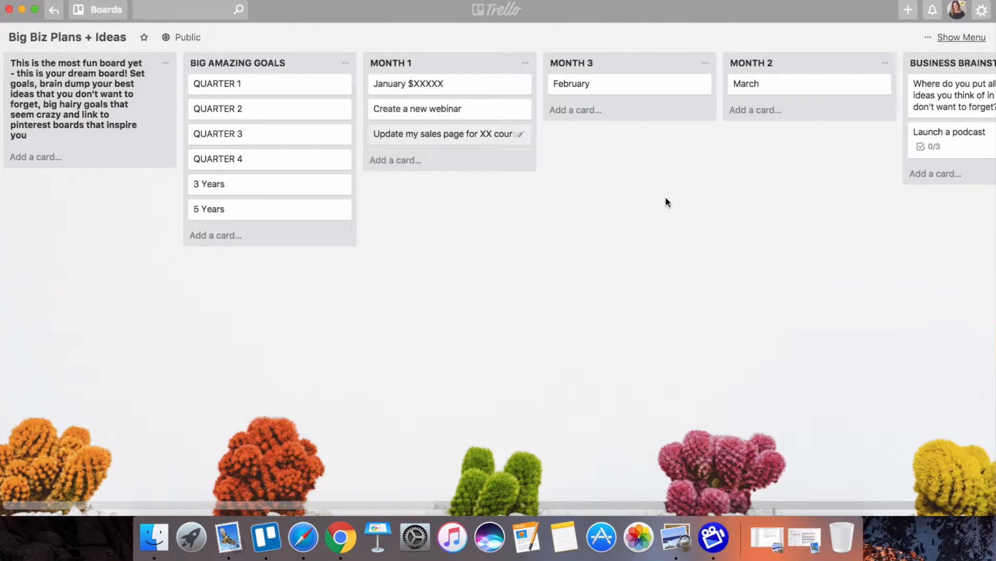
{"action": "left_click", "coordinate": [405, 160]}
{"action": "left_click", "coordinate": [388, 205]}
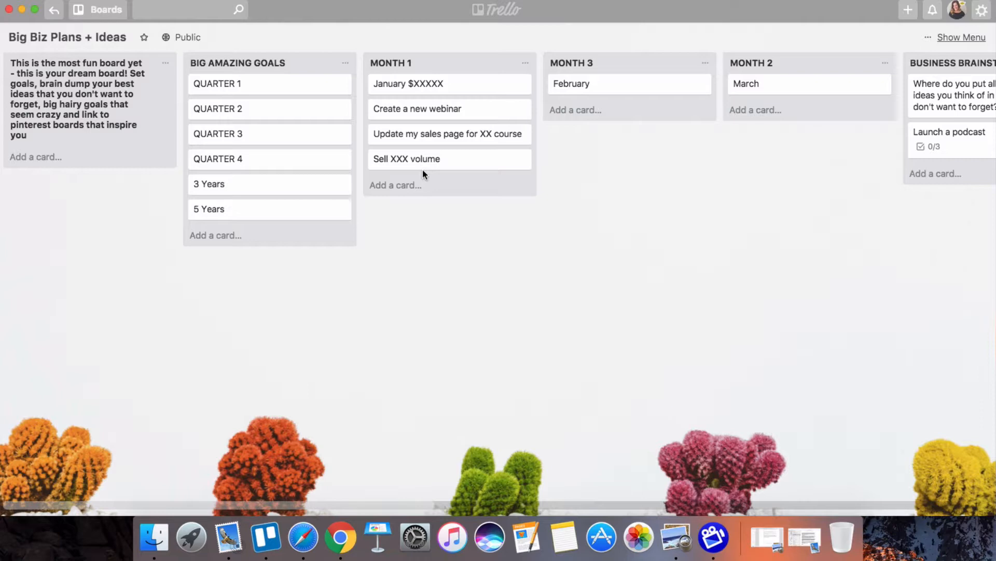
Step: Add a checklist to the "Create a new webinar" card with the first item "Make slides"
{"action": "left_click", "coordinate": [425, 110]}
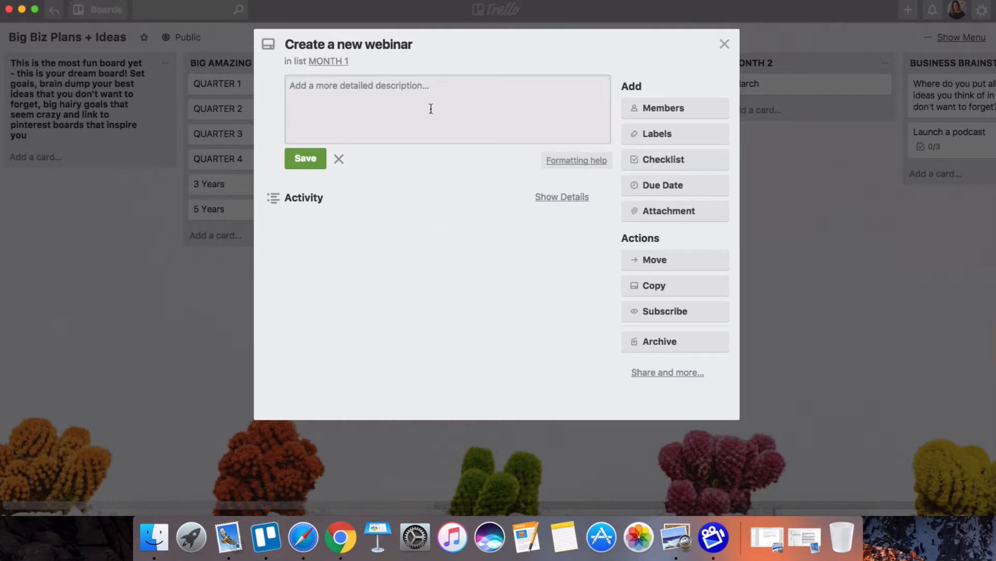
{"action": "left_click", "coordinate": [683, 159]}
{"action": "left_click", "coordinate": [666, 294]}
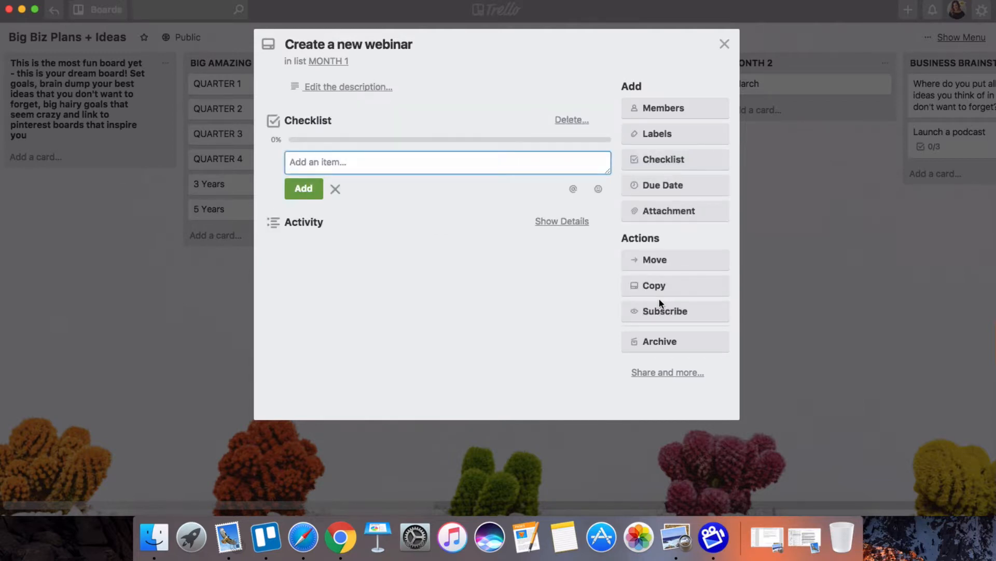
{"action": "type", "text": "Make"}
{"action": "key", "text": "BackSpace"}
{"action": "key", "text": "BackSpace"}
{"action": "type", "text": "ke slides"}
{"action": "key", "text": "Return"}
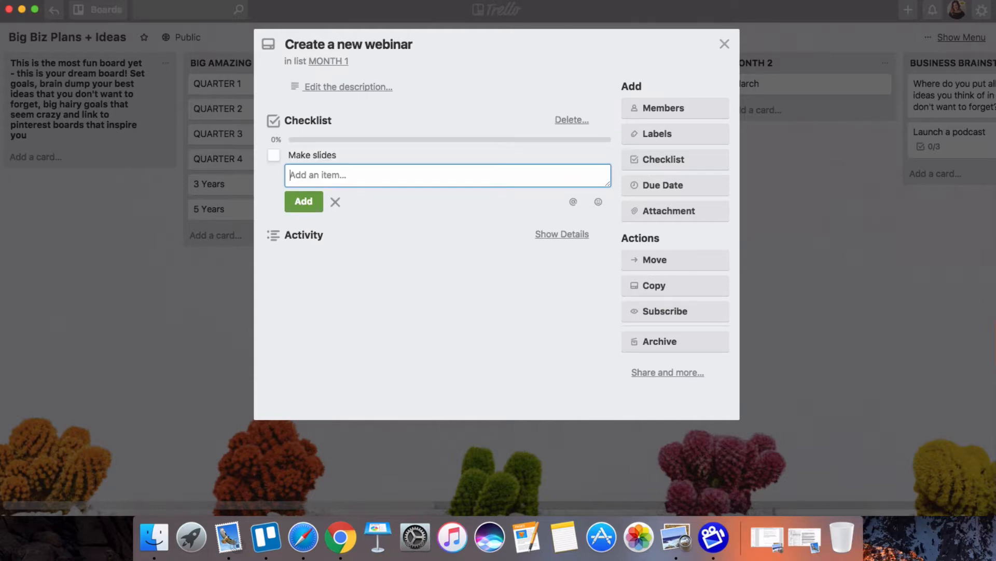
Step: Add the items "Make registration page", "Promote on social media" and "Execute the webinar" to the webinar card's checklist
{"action": "type", "text": "Make registration page"}
{"action": "key", "text": "Return"}
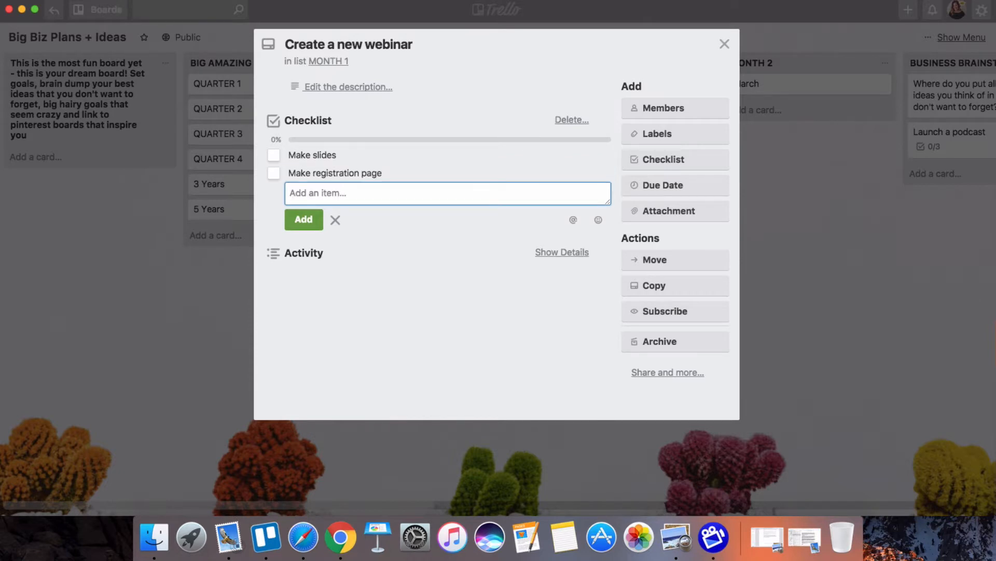
{"action": "type", "text": "Promote on social media"}
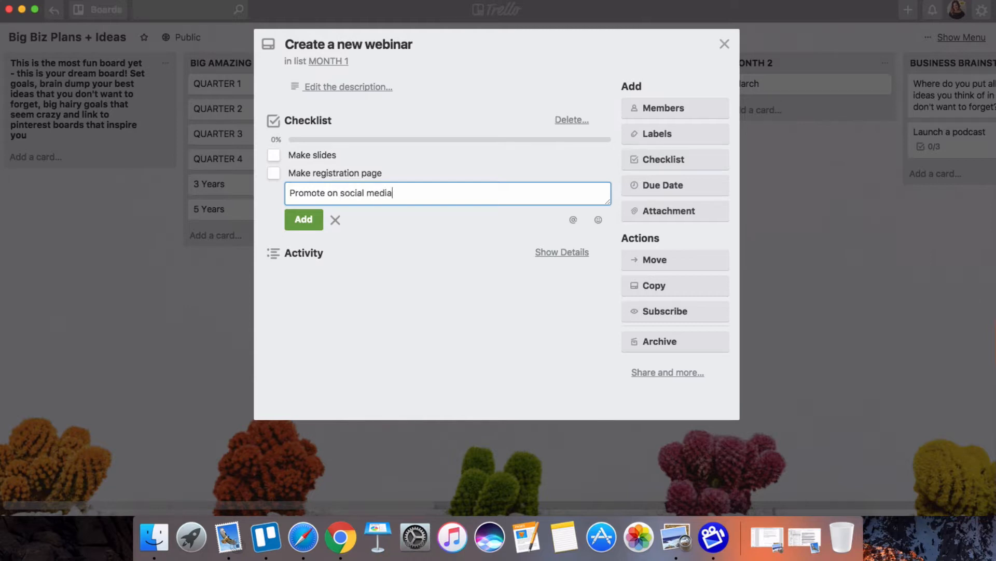
{"action": "key", "text": "Return"}
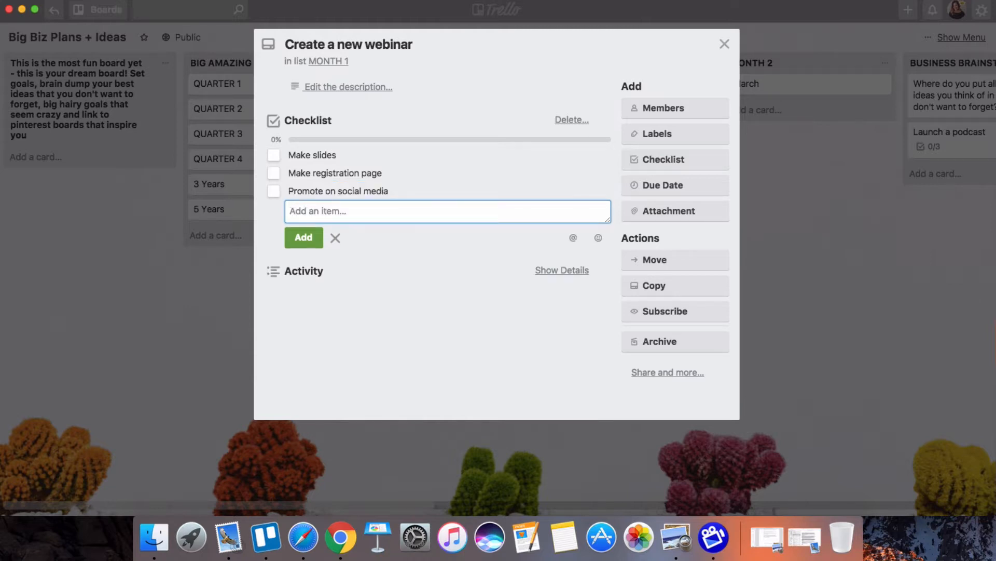
{"action": "type", "text": "Execute the webinar"}
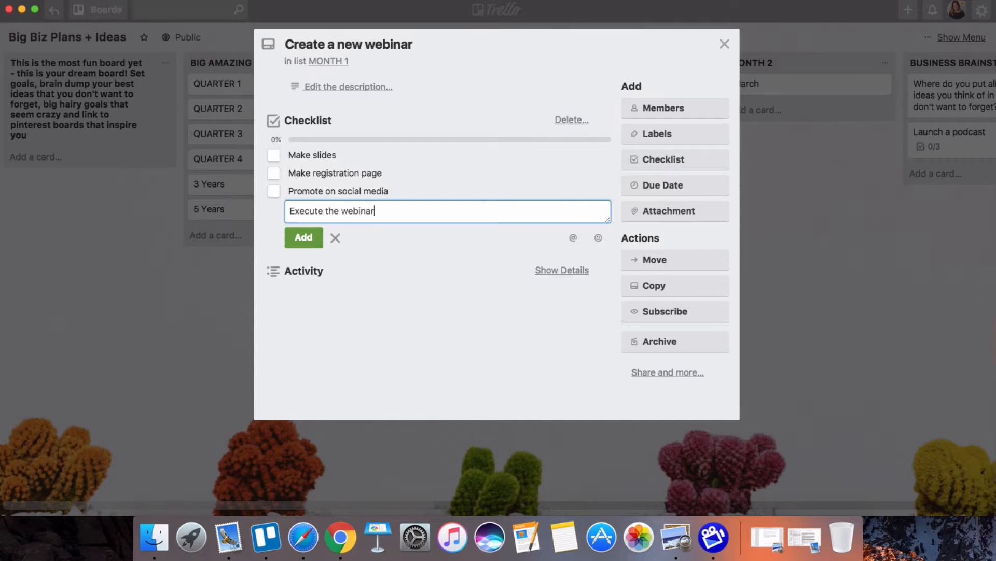
{"action": "key", "text": "Return"}
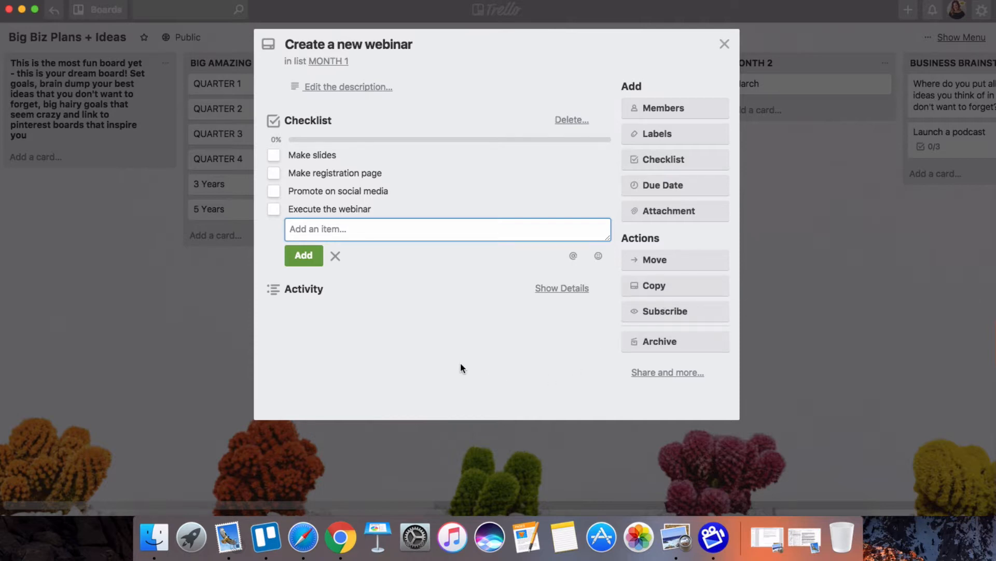
{"action": "left_click", "coordinate": [418, 345]}
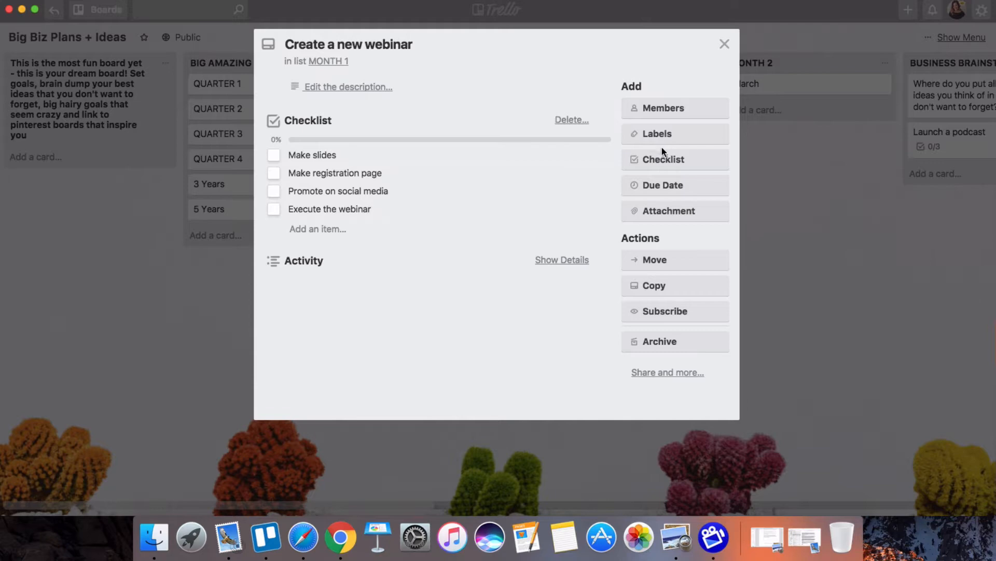
Step: Create a light blue label named "webinar" on the "Create a new webinar" card and close the card
{"action": "left_click", "coordinate": [686, 137]}
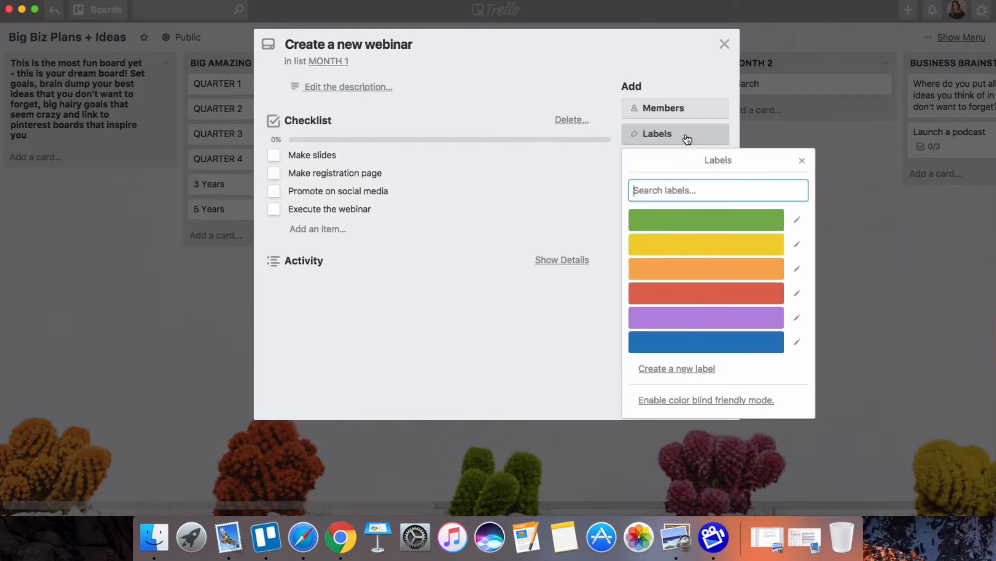
{"action": "left_click", "coordinate": [666, 370]}
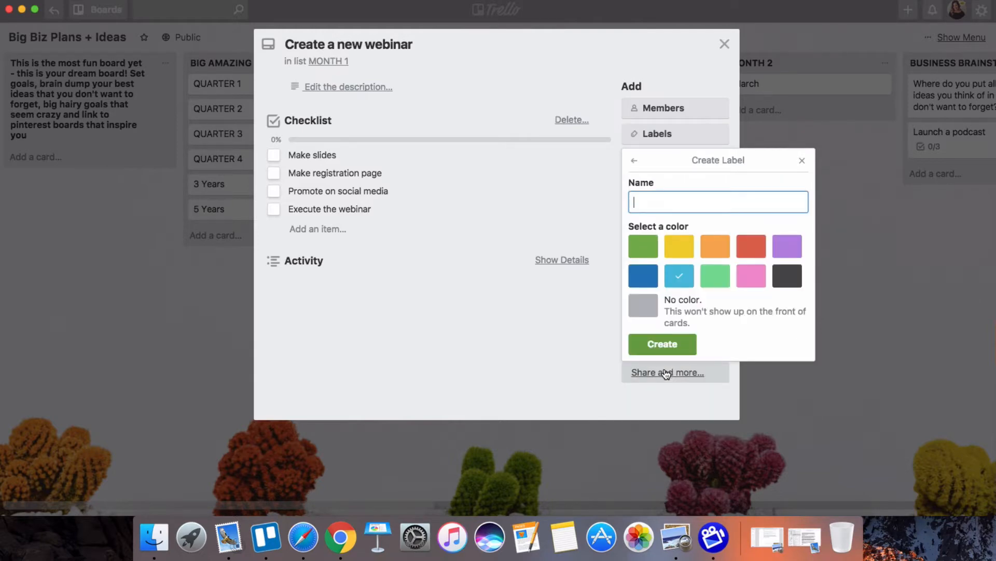
{"action": "type", "text": "webinar"}
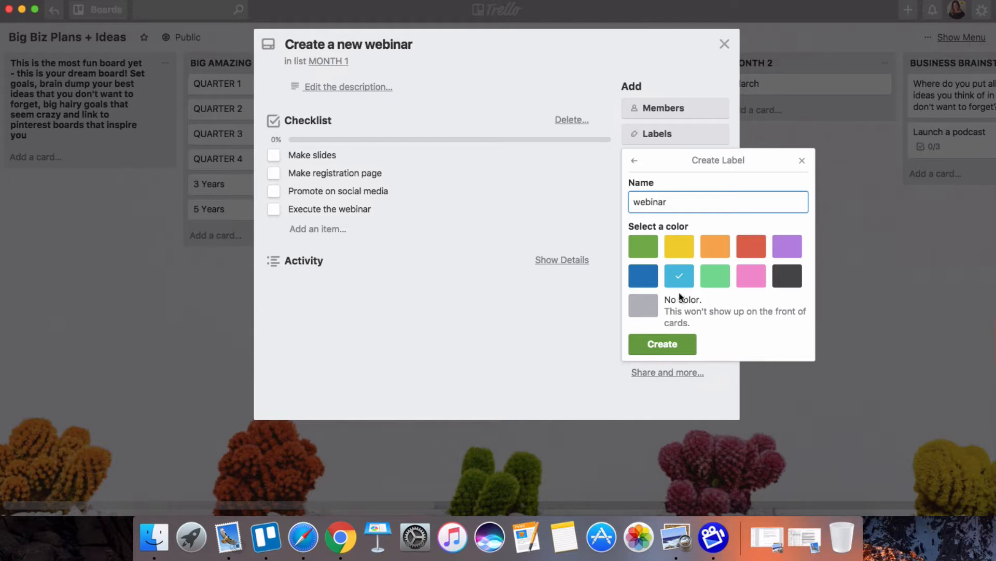
{"action": "left_click", "coordinate": [673, 354]}
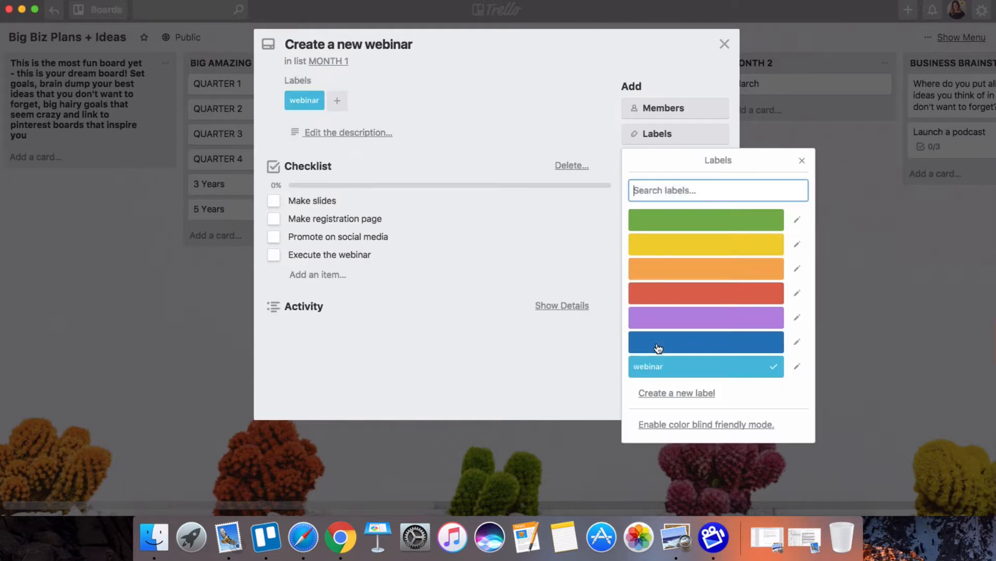
{"action": "left_click", "coordinate": [501, 383]}
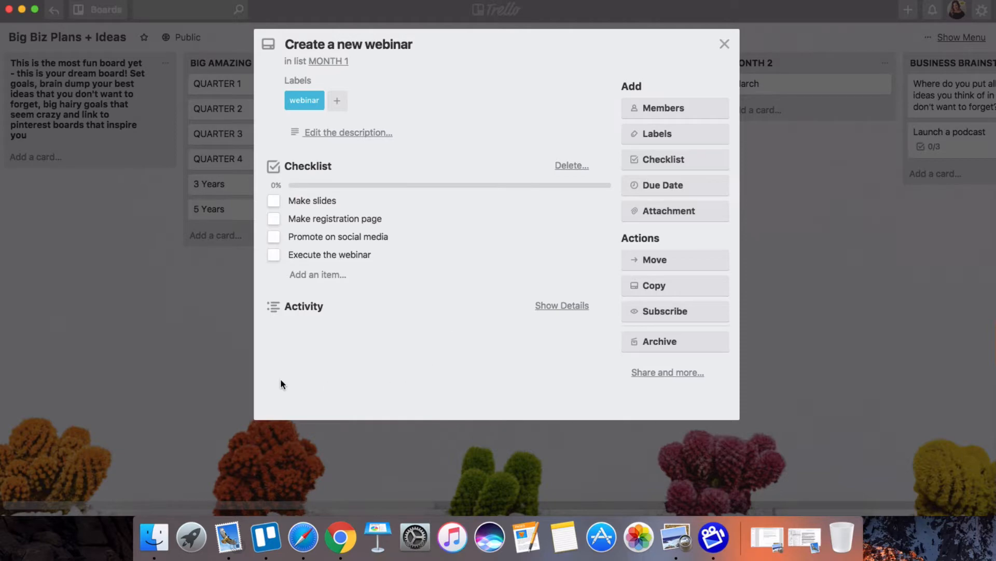
{"action": "left_click", "coordinate": [215, 351]}
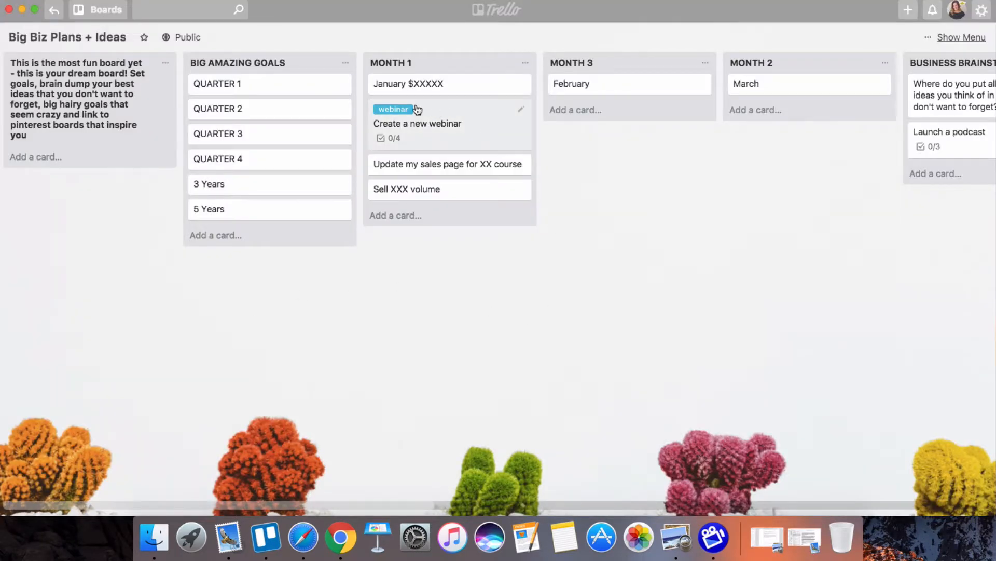
Step: Add a checklist to the "Update my sales page for XX course" card with the first item "Create graphics"
{"action": "left_click", "coordinate": [433, 167]}
{"action": "left_click", "coordinate": [691, 168]}
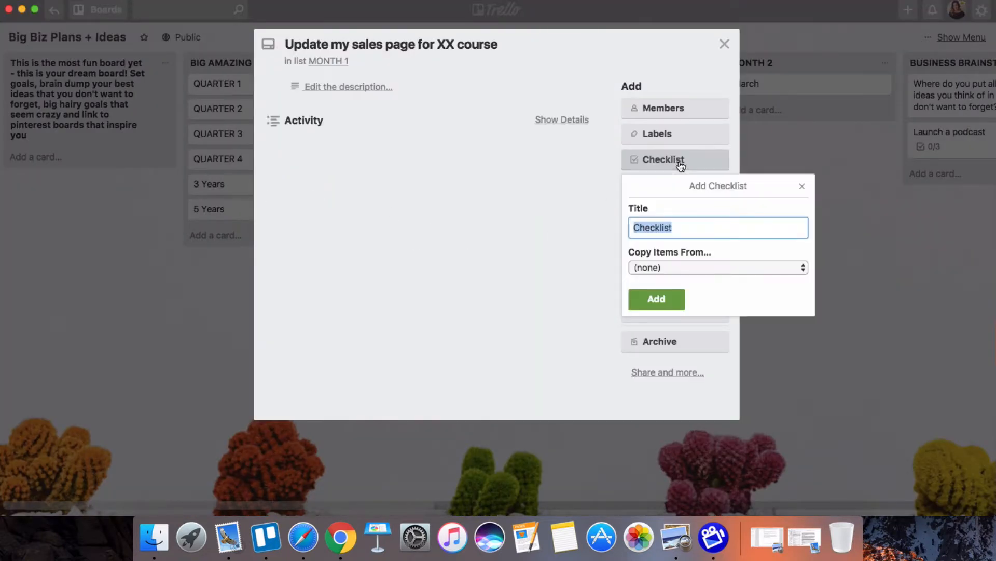
{"action": "left_click", "coordinate": [674, 308]}
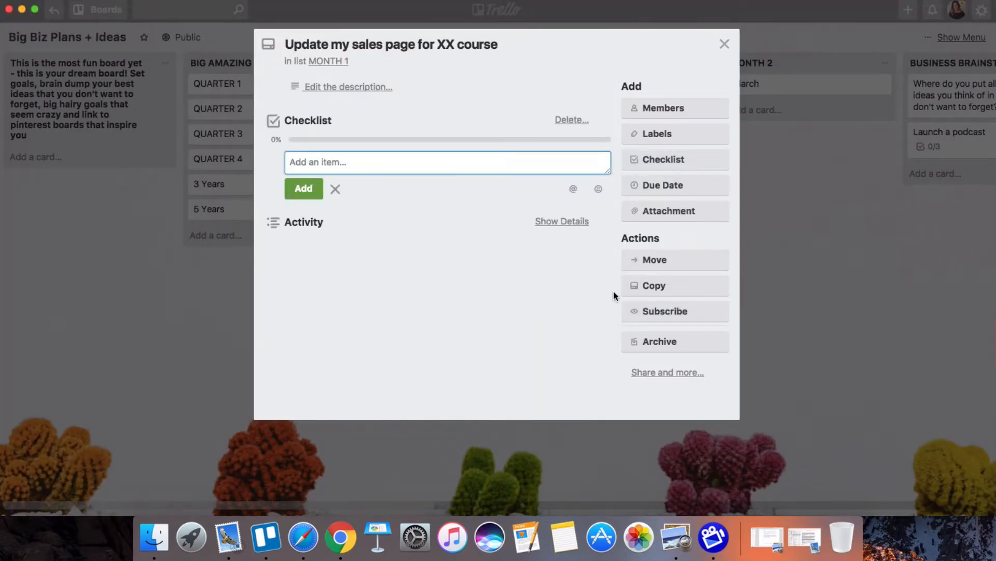
{"action": "type", "text": "Creare"}
{"action": "key", "text": "BackSpace"}
{"action": "key", "text": "BackSpace"}
{"action": "type", "text": "te graphics"}
{"action": "key", "text": "Return"}
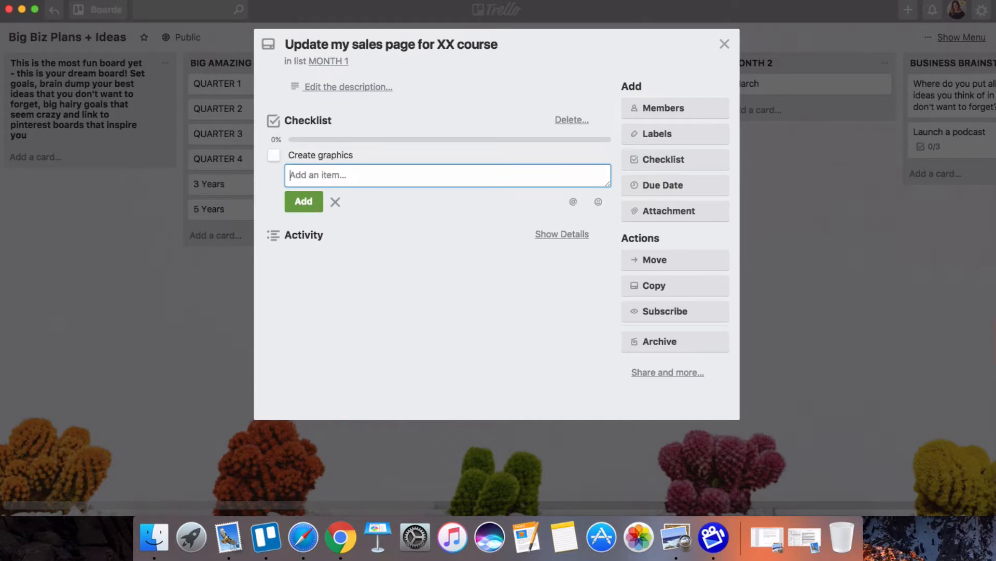
Step: Add the items "Outline the copy" and "Polish it in Teachable" to the sales page card's checklist
{"action": "type", "text": "Outline the copy"}
{"action": "key", "text": "Return"}
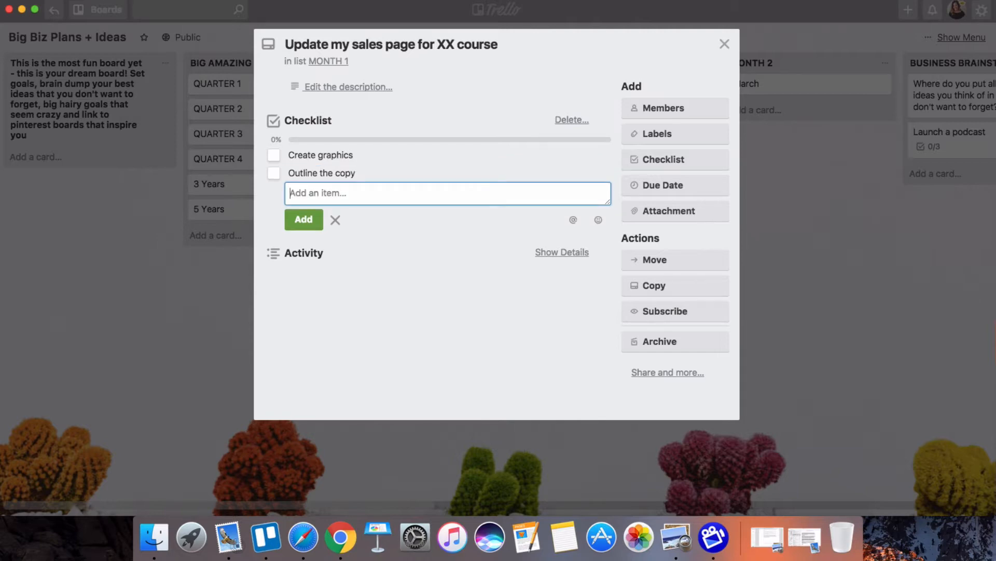
{"action": "type", "text": "Polish it in Teachable"}
{"action": "key", "text": "Return"}
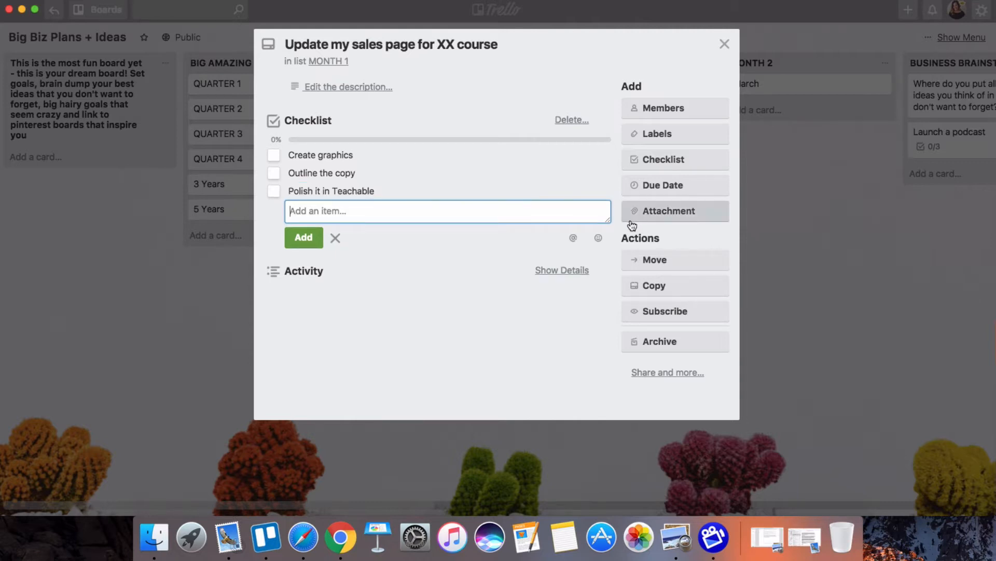
{"action": "left_click", "coordinate": [476, 342]}
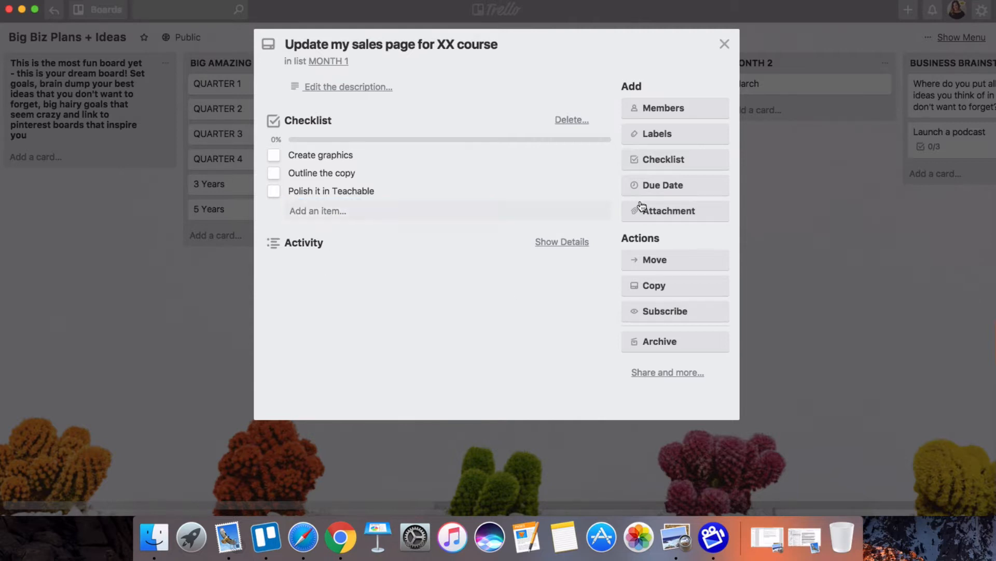
Step: Create a yellow label named "sales page" on the "Update my sales page for XX course" card and close the card
{"action": "left_click", "coordinate": [675, 134]}
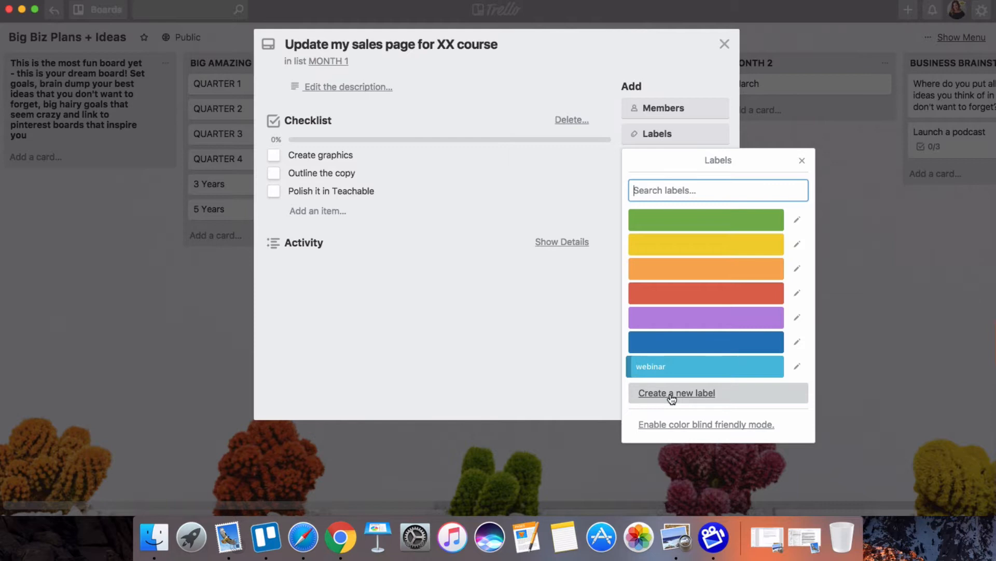
{"action": "left_click", "coordinate": [672, 394]}
{"action": "left_click", "coordinate": [678, 245]}
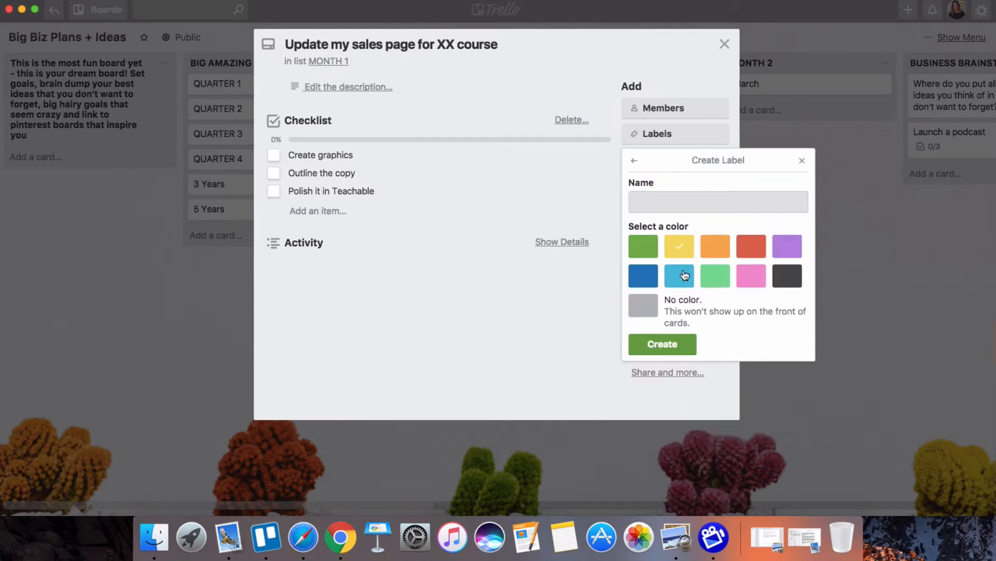
{"action": "left_click", "coordinate": [668, 202]}
{"action": "type", "text": "sales page"}
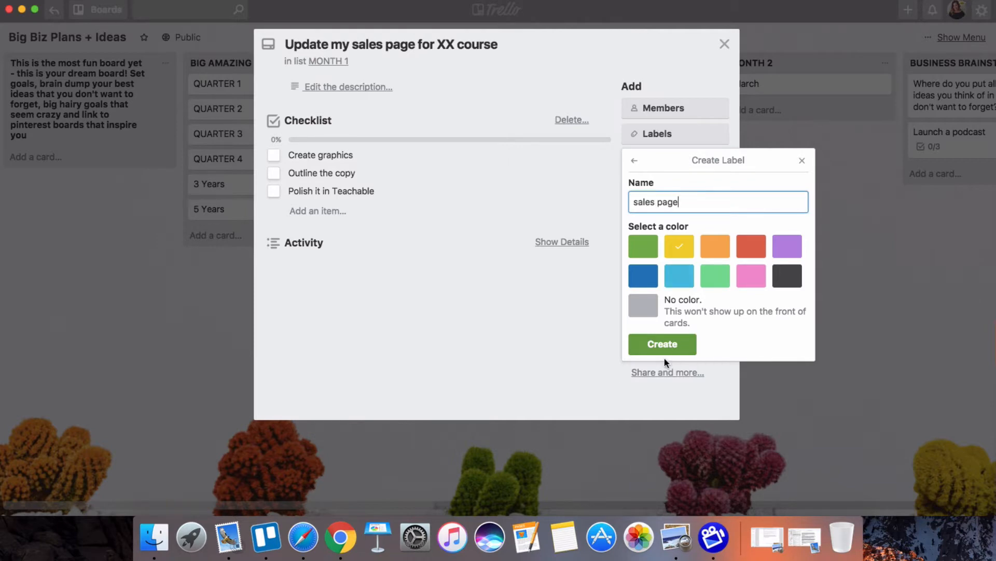
{"action": "left_click", "coordinate": [663, 345]}
{"action": "left_click", "coordinate": [223, 374]}
{"action": "left_click", "coordinate": [223, 374]}
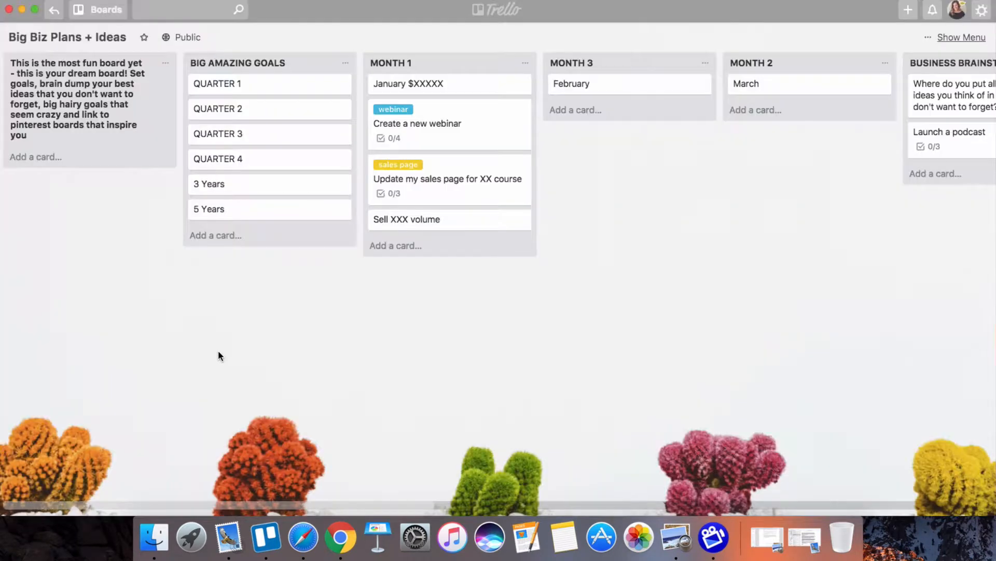
Step: Add a checklist to the "Sell XXX volume" card with the items "recruit a team member" and "host an open house"
{"action": "left_click", "coordinate": [448, 223]}
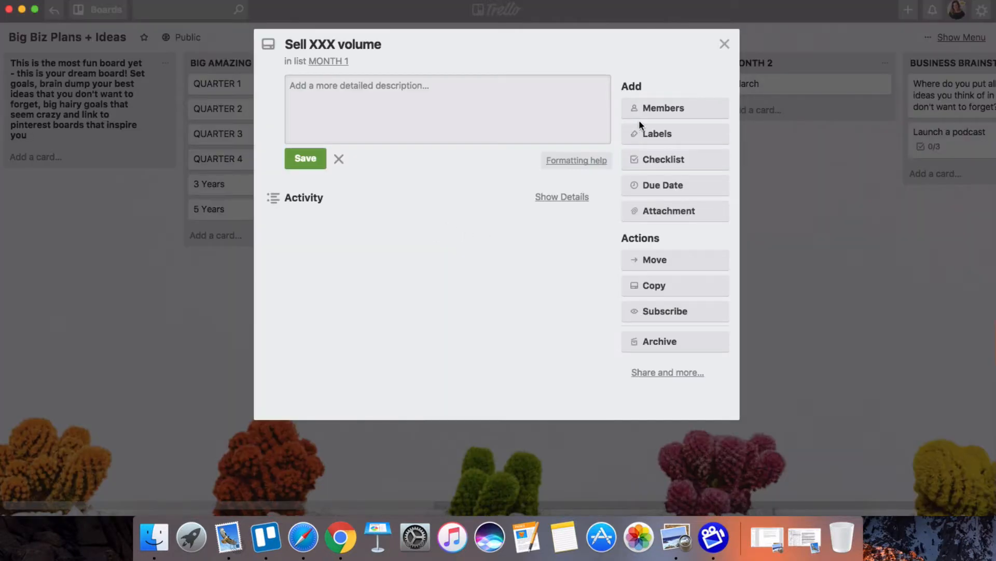
{"action": "left_click", "coordinate": [685, 160]}
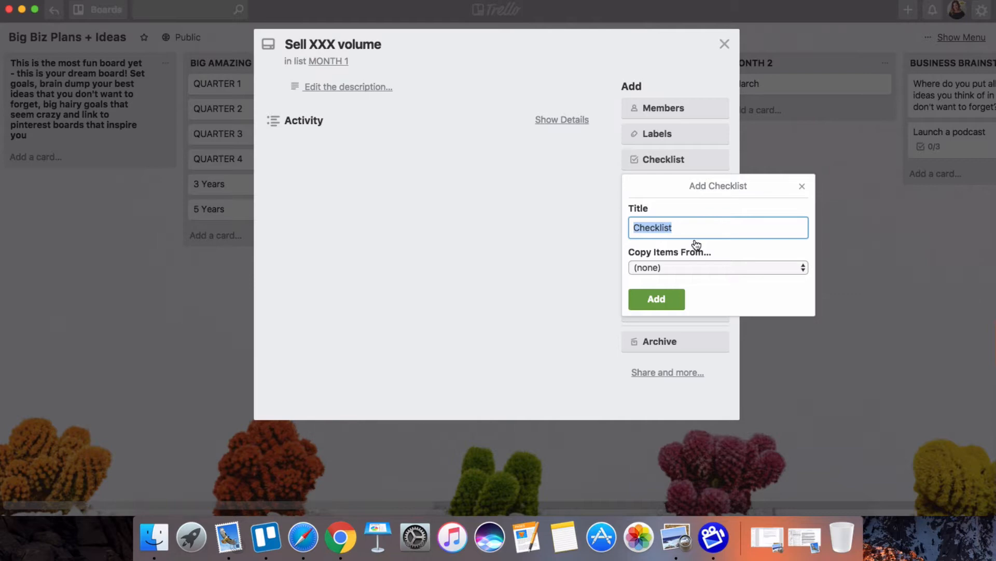
{"action": "key", "text": "Return"}
{"action": "type", "text": "recruit"}
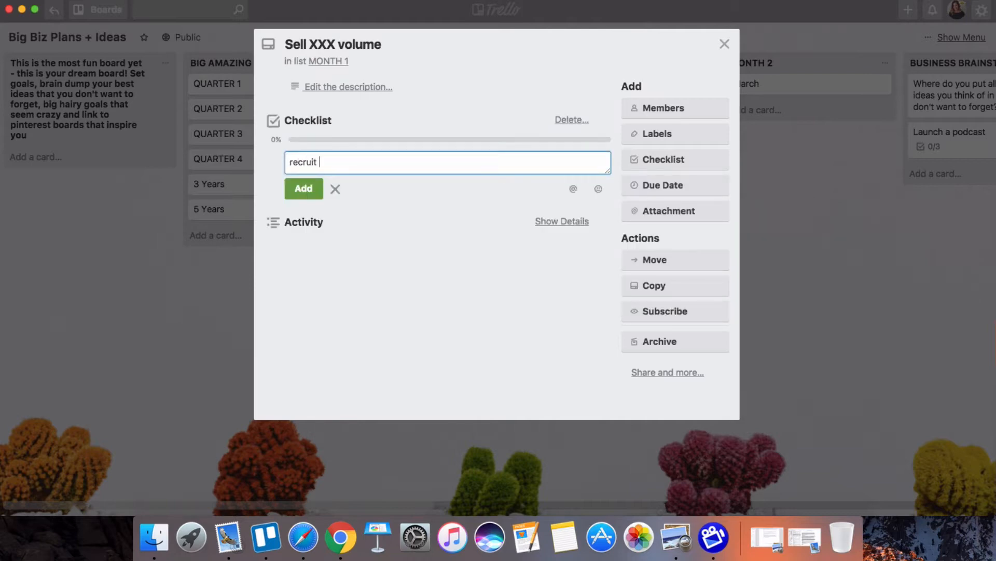
{"action": "type", "text": " a team member"}
{"action": "key", "text": "Return"}
{"action": "type", "text": "host"}
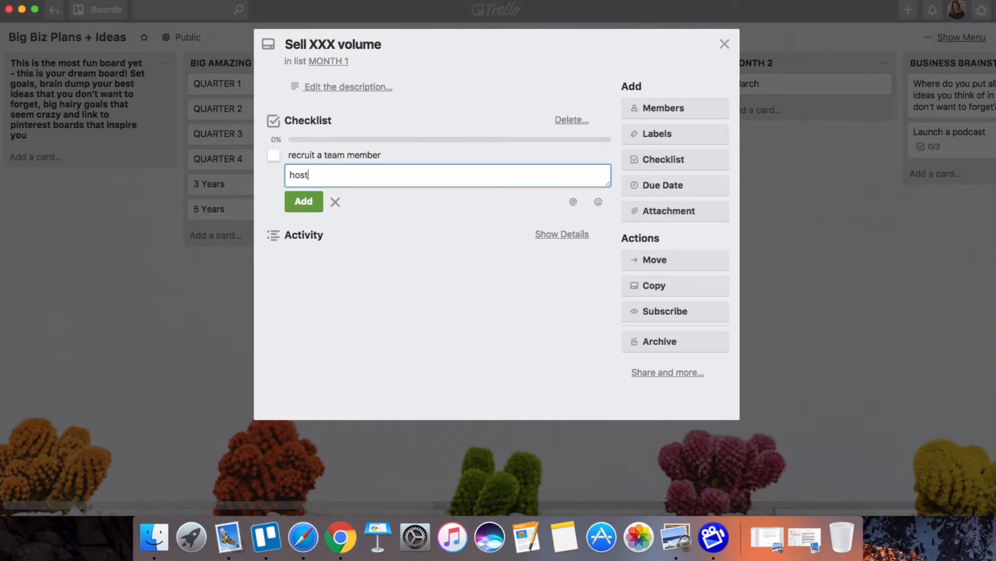
{"action": "type", "text": " an open house"}
{"action": "key", "text": "Return"}
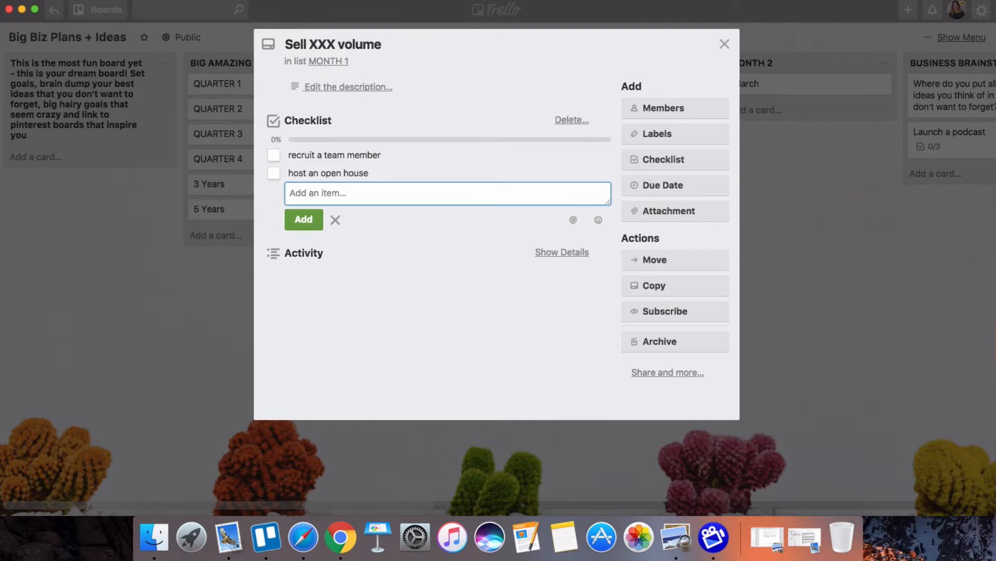
Step: Create a pink label named "direct sales biz" on the "Sell XXX volume" card and close the card
{"action": "left_click", "coordinate": [674, 134]}
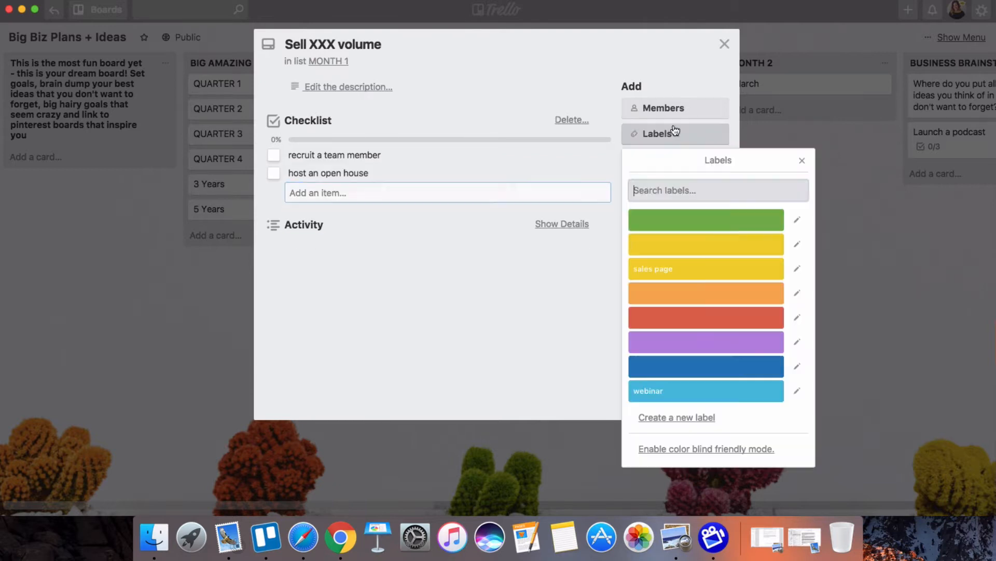
{"action": "left_click", "coordinate": [692, 423]}
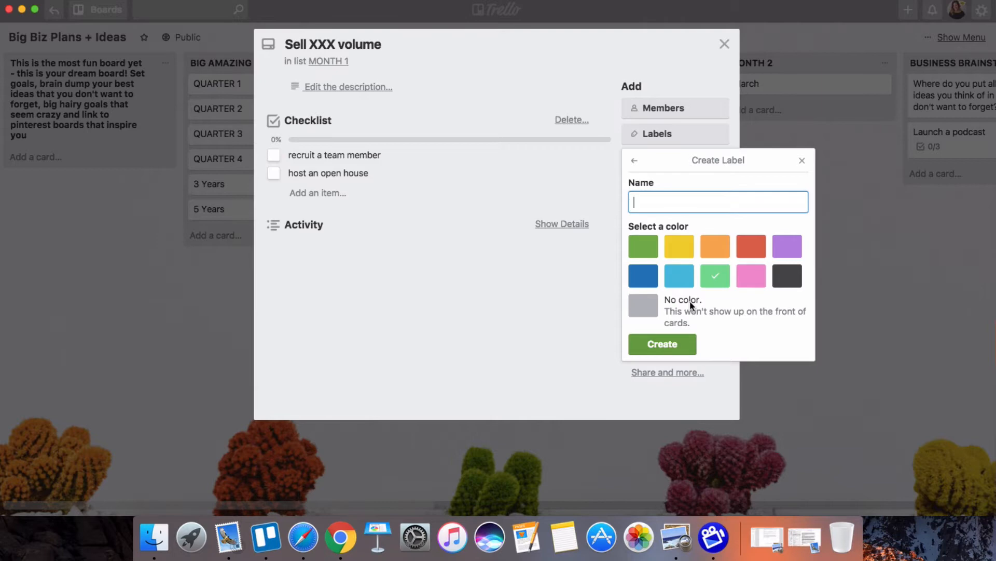
{"action": "left_click", "coordinate": [751, 275]}
{"action": "left_click", "coordinate": [692, 202]}
{"action": "type", "text": "direct sales biz"}
{"action": "key", "text": "Return"}
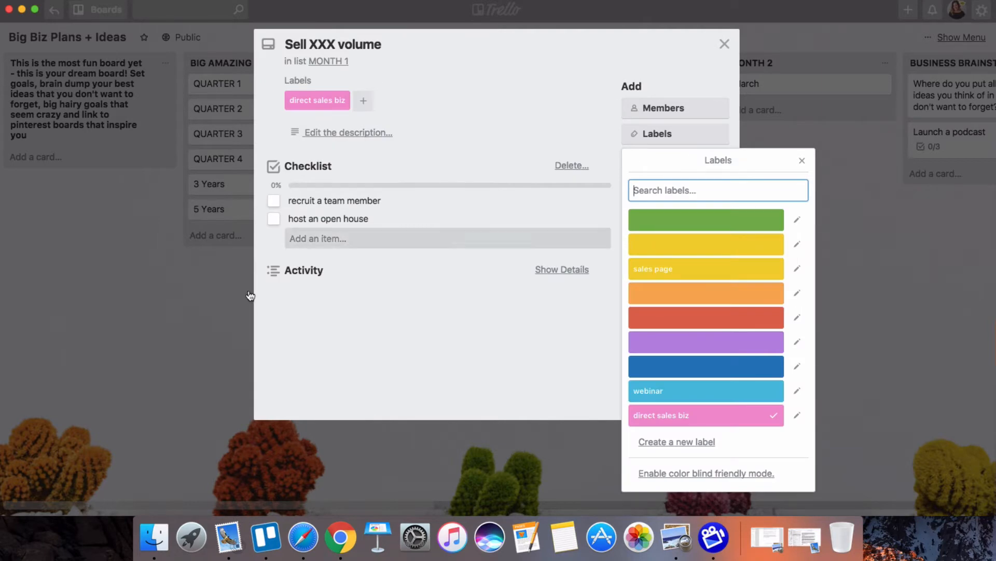
{"action": "left_click", "coordinate": [191, 308]}
{"action": "left_click", "coordinate": [191, 307]}
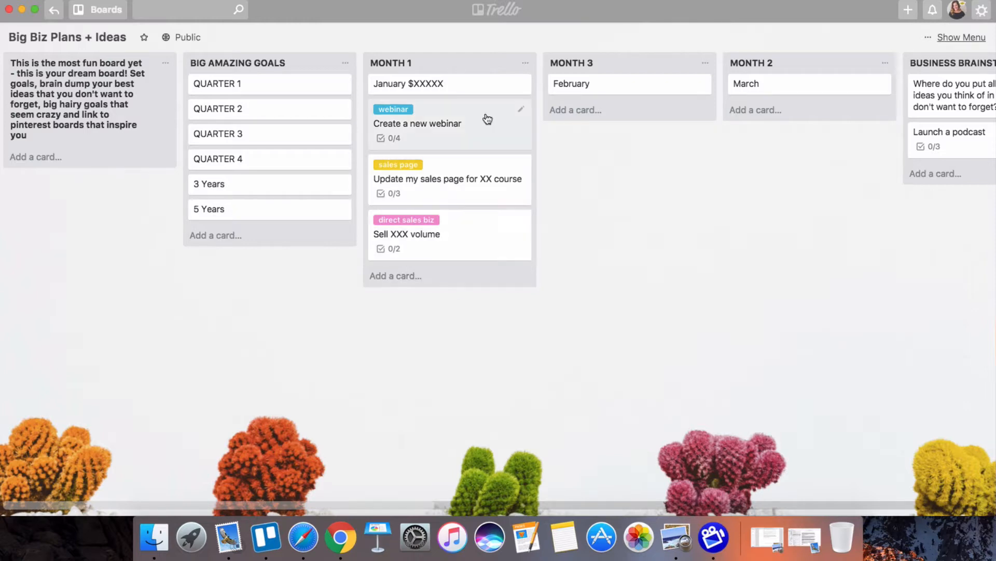
Step: Convert the "Execute the webinar" and "Promote on social media" checklist items of the "Create a new webinar" card into separate cards
{"action": "left_click", "coordinate": [435, 138]}
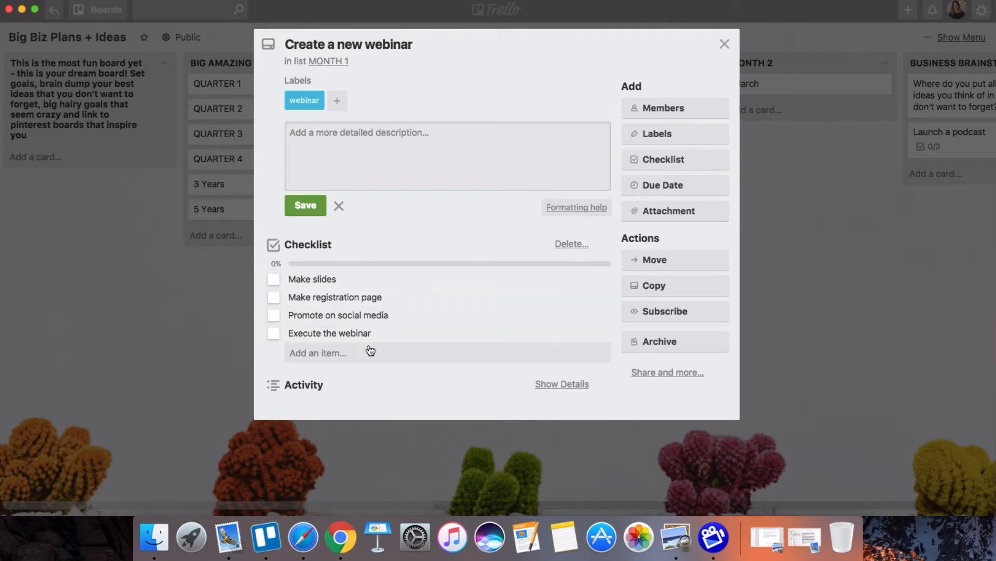
{"action": "left_click", "coordinate": [345, 339]}
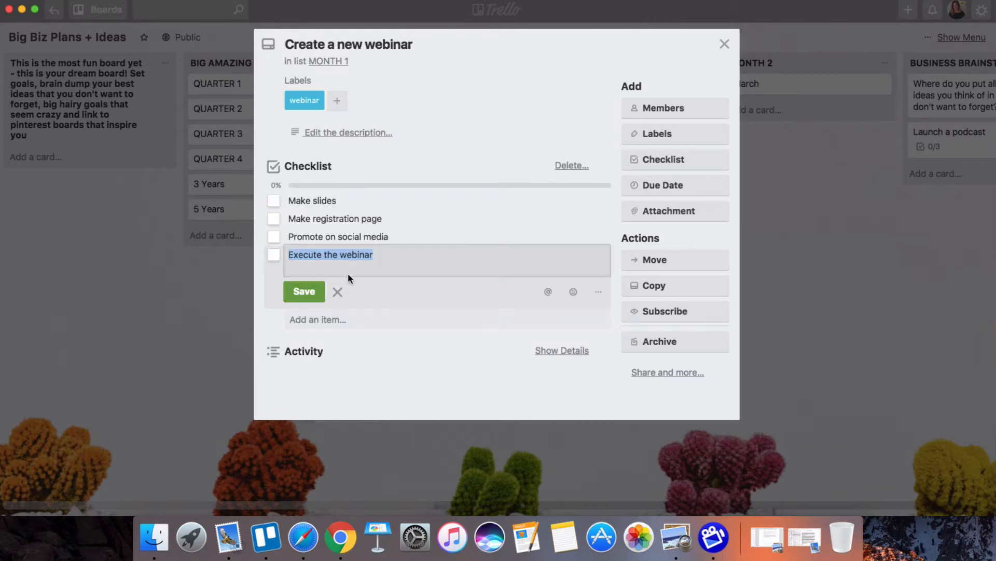
{"action": "left_click", "coordinate": [599, 293]}
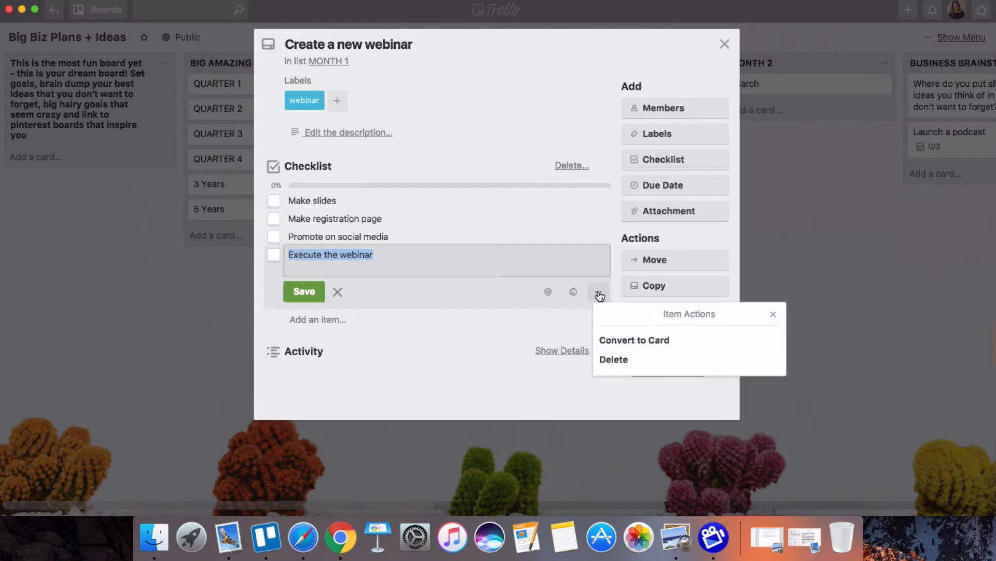
{"action": "left_click", "coordinate": [617, 341]}
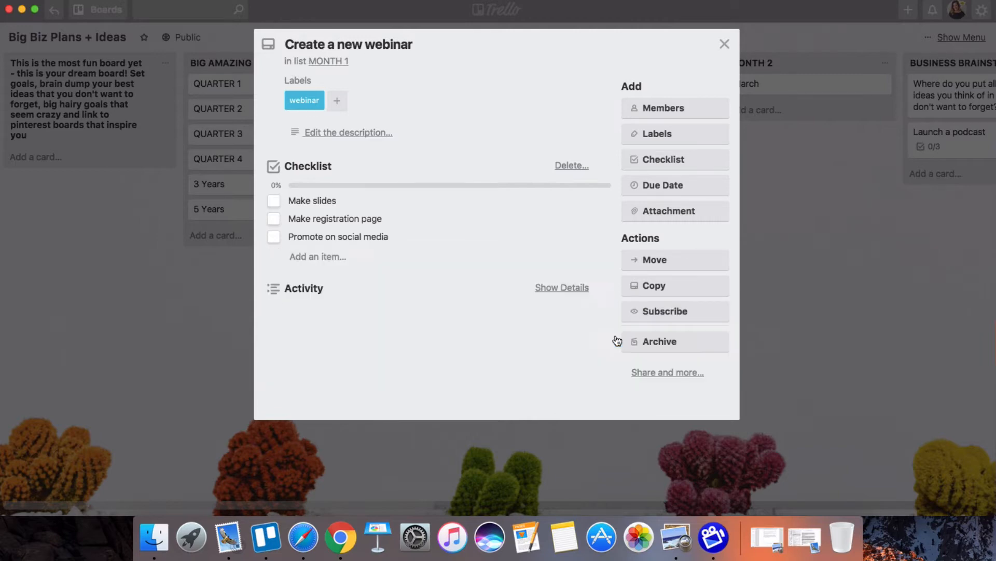
{"action": "left_click", "coordinate": [362, 243]}
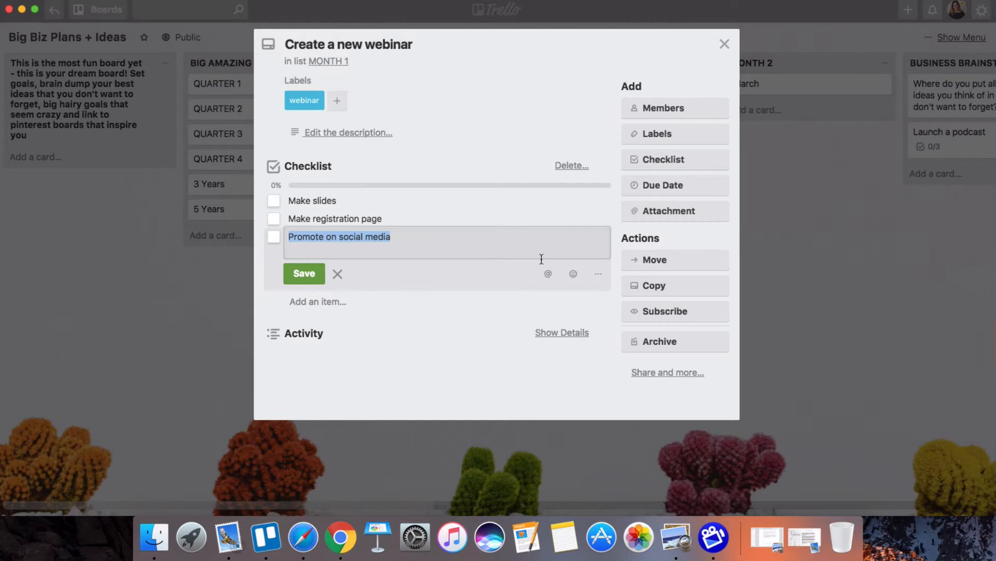
{"action": "left_click", "coordinate": [599, 274]}
{"action": "left_click", "coordinate": [629, 323]}
Step: Convert the "Make registration page" and "Make slides" checklist items into separate cards and close the webinar card
{"action": "left_click", "coordinate": [368, 222]}
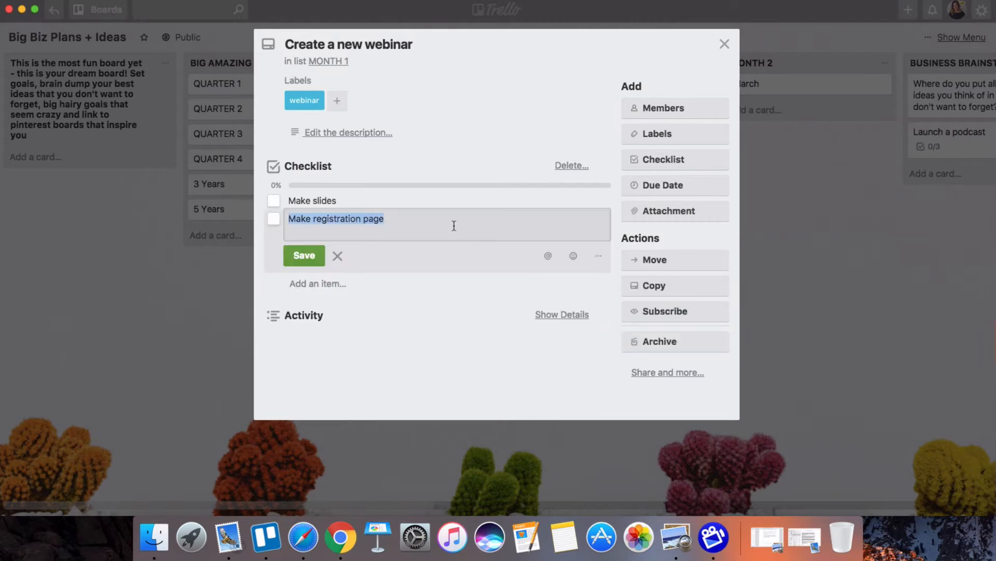
{"action": "left_click", "coordinate": [597, 258]}
{"action": "left_click", "coordinate": [637, 304]}
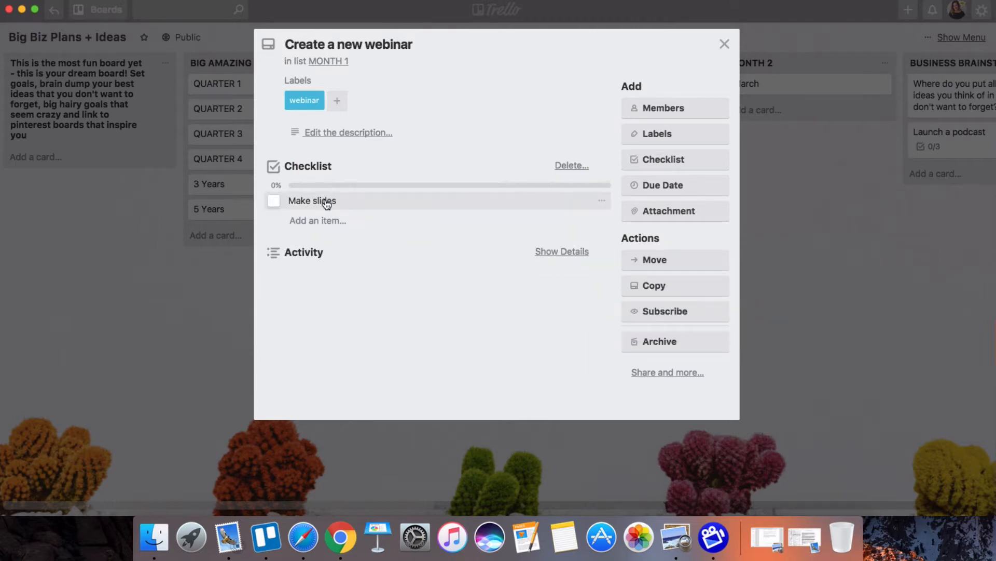
{"action": "left_click", "coordinate": [328, 201]}
{"action": "left_click", "coordinate": [598, 238]}
{"action": "left_click", "coordinate": [634, 286]}
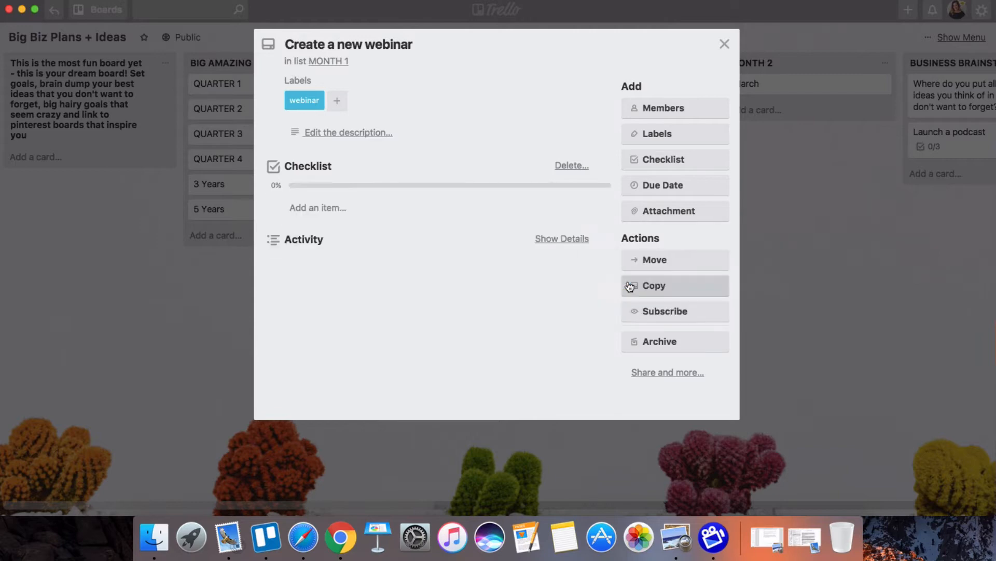
{"action": "left_click", "coordinate": [193, 348]}
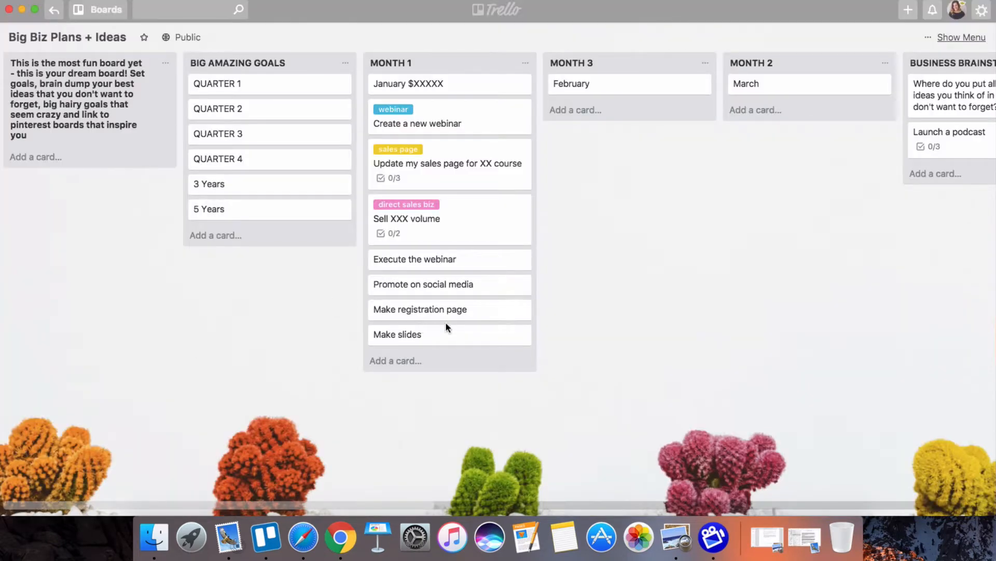
Step: Apply the light blue "webinar" label to the "Execute the webinar" card and close the card
{"action": "left_click", "coordinate": [465, 265]}
{"action": "left_click", "coordinate": [679, 137]}
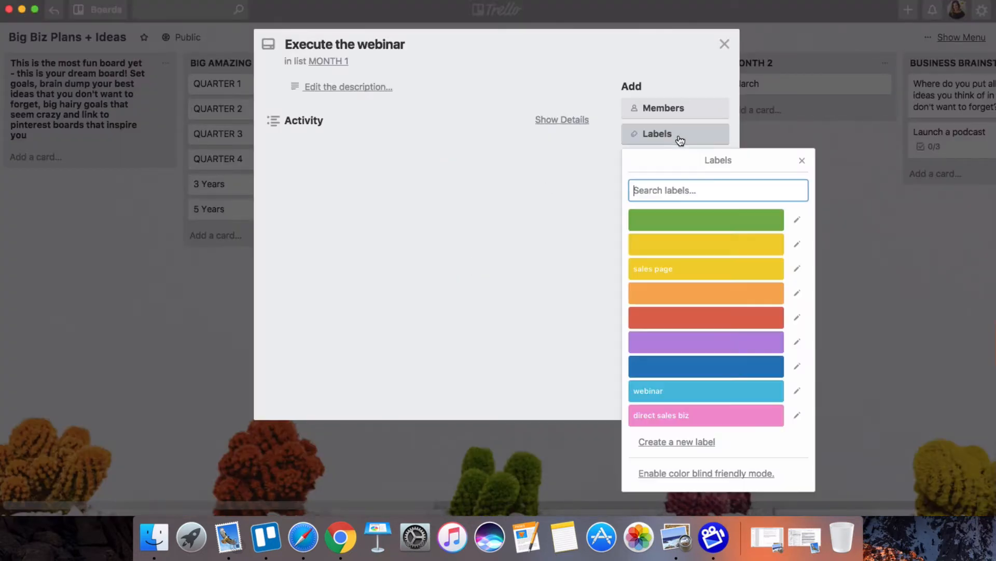
{"action": "left_click", "coordinate": [708, 397]}
{"action": "left_click", "coordinate": [899, 382]}
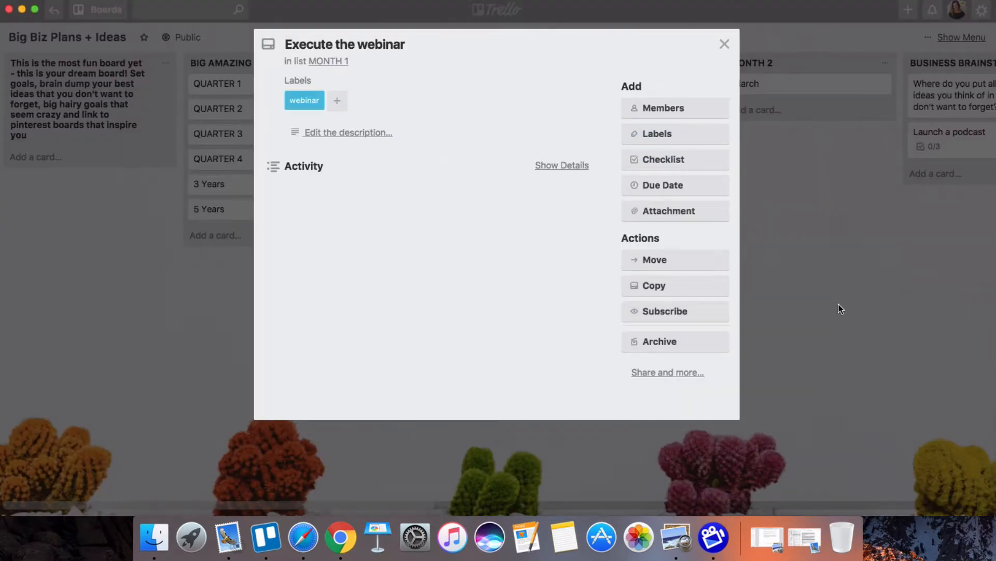
{"action": "left_click", "coordinate": [839, 305]}
Step: Apply the light blue "webinar" label to the "Promote on social media" card and close the card
{"action": "left_click", "coordinate": [442, 298]}
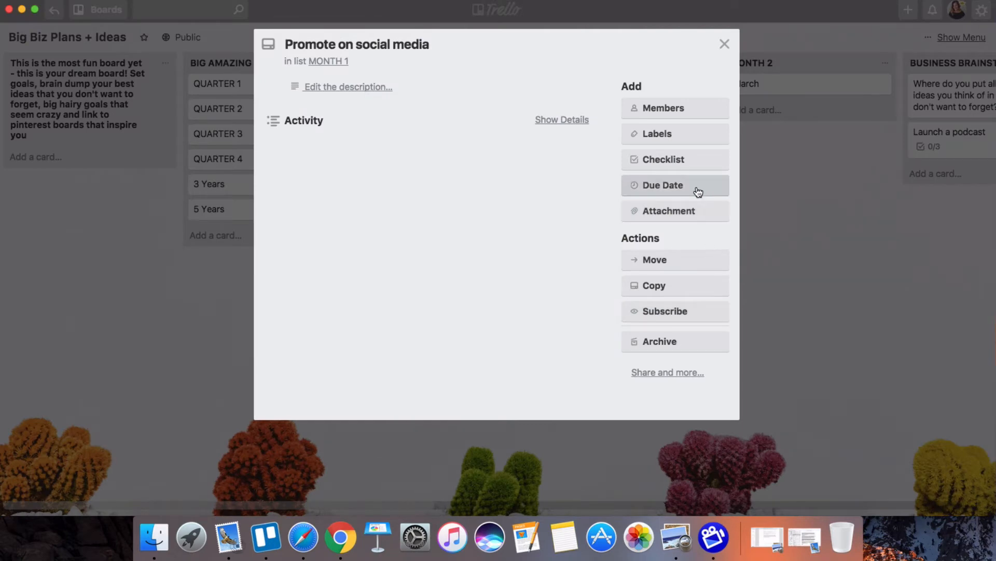
{"action": "left_click", "coordinate": [686, 160]}
{"action": "left_click", "coordinate": [829, 204]}
{"action": "left_click", "coordinate": [658, 136]}
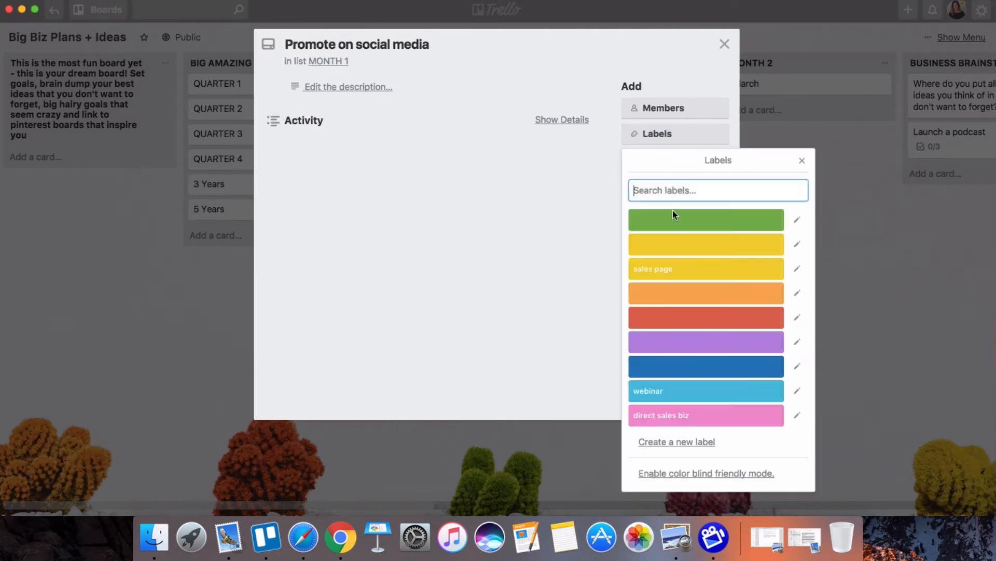
{"action": "left_click", "coordinate": [659, 390]}
{"action": "left_click", "coordinate": [854, 378]}
{"action": "left_click", "coordinate": [854, 378]}
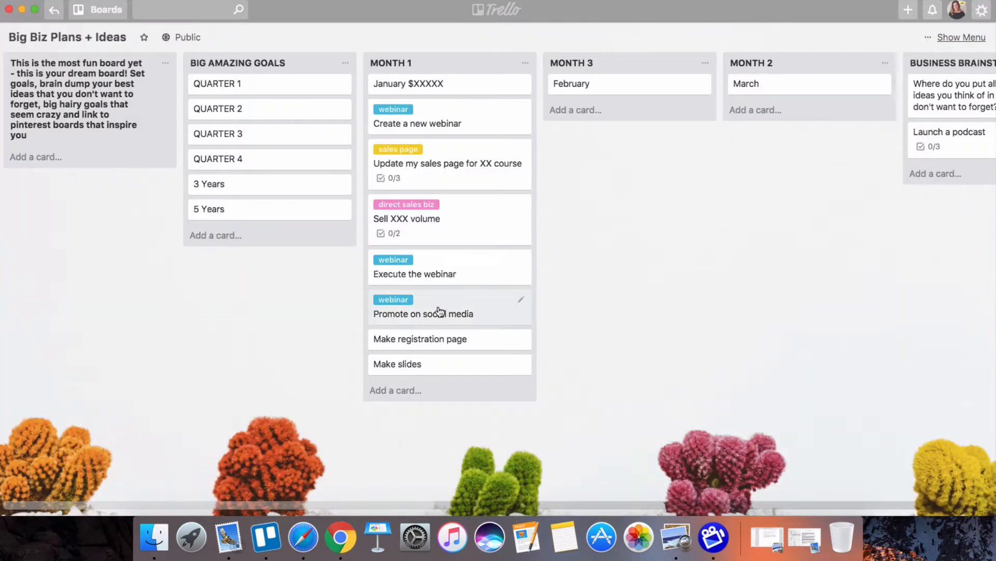
Step: Apply the light blue "webinar" label to the "Make registration page" card and close the card
{"action": "left_click", "coordinate": [425, 344]}
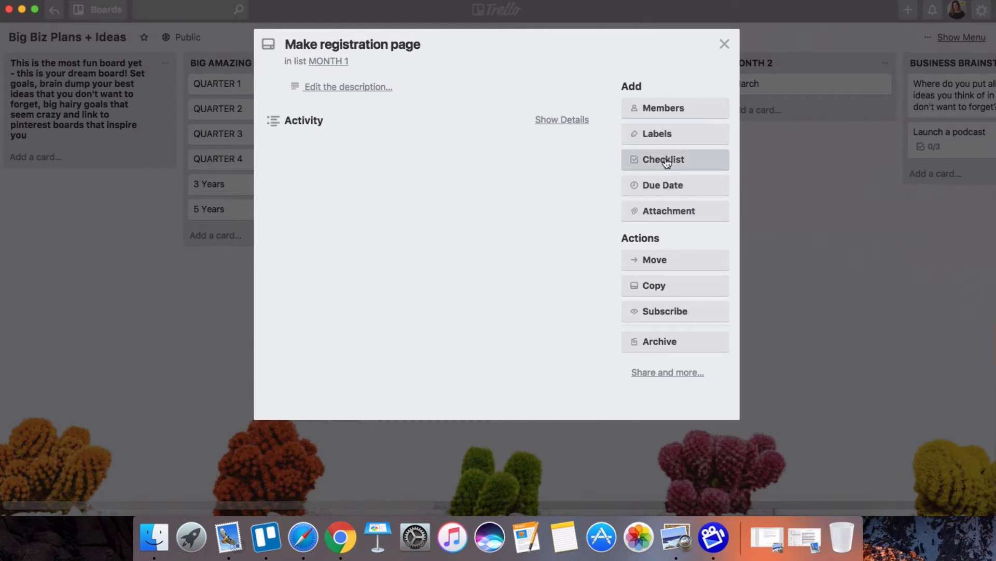
{"action": "left_click", "coordinate": [657, 134]}
{"action": "left_click", "coordinate": [667, 388]}
{"action": "left_click", "coordinate": [864, 373]}
{"action": "left_click", "coordinate": [864, 374]}
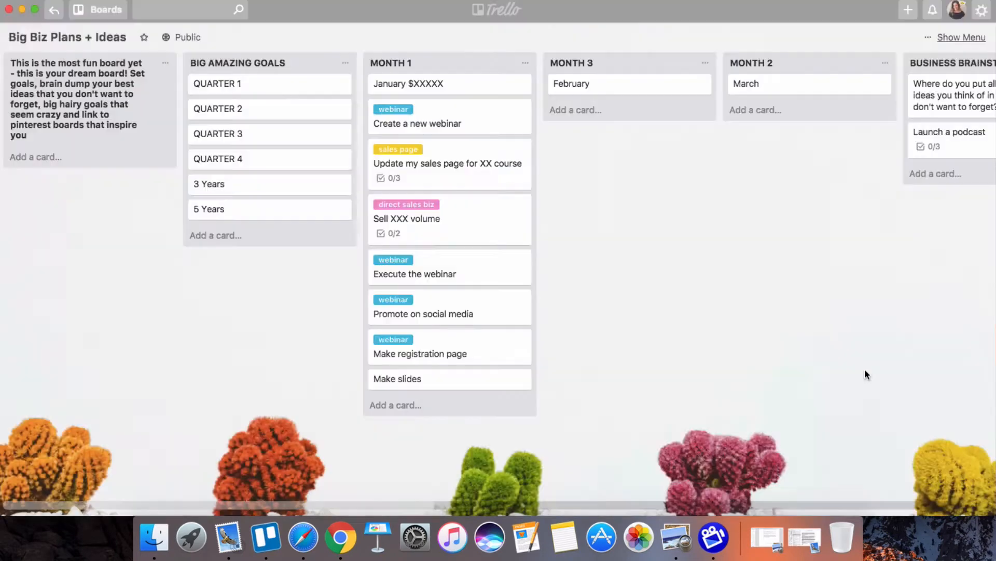
Step: Apply the light blue "webinar" label to the "Make slides" card and close the card
{"action": "left_click", "coordinate": [469, 380]}
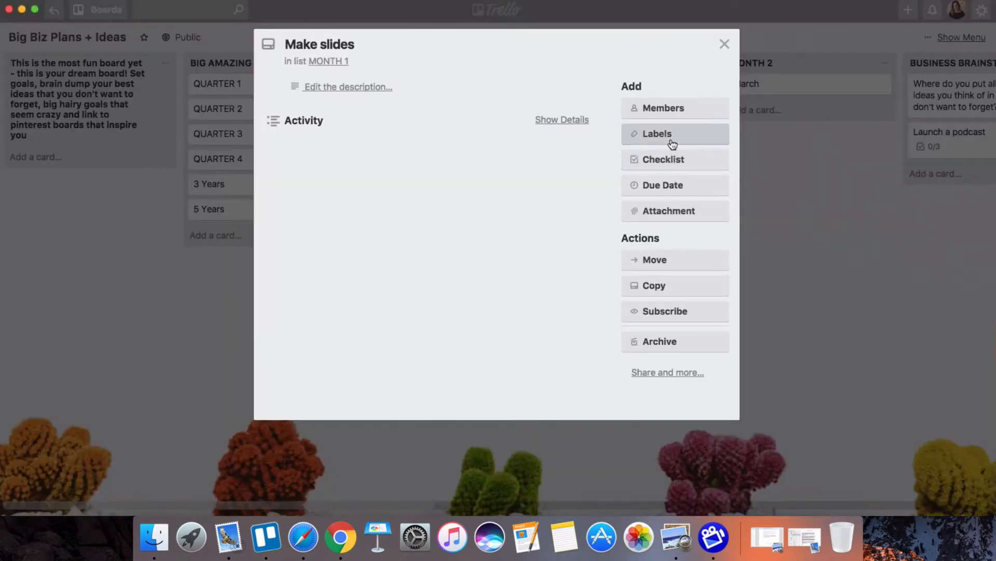
{"action": "left_click", "coordinate": [672, 143]}
{"action": "left_click", "coordinate": [677, 398]}
{"action": "left_click", "coordinate": [852, 362]}
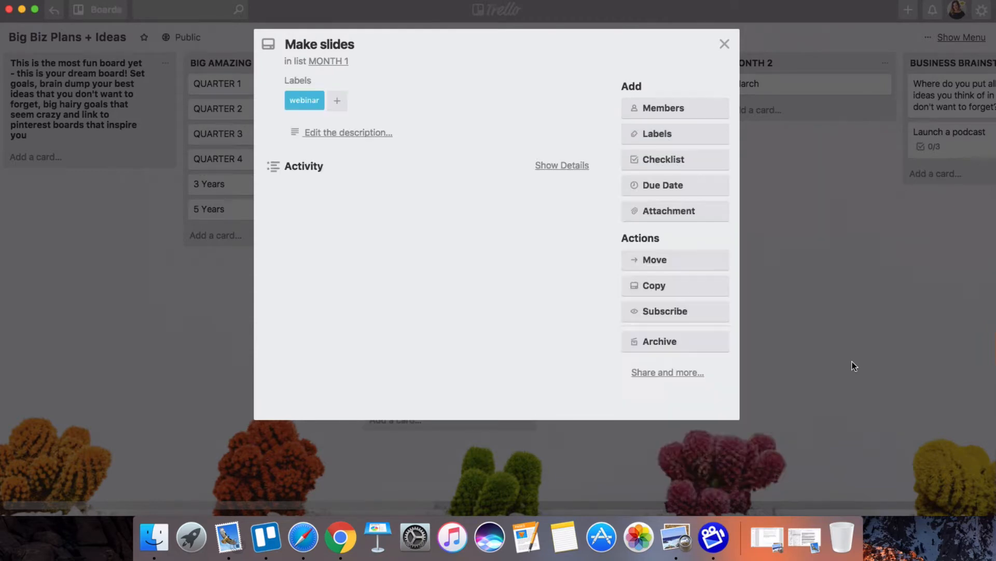
{"action": "left_click", "coordinate": [852, 361]}
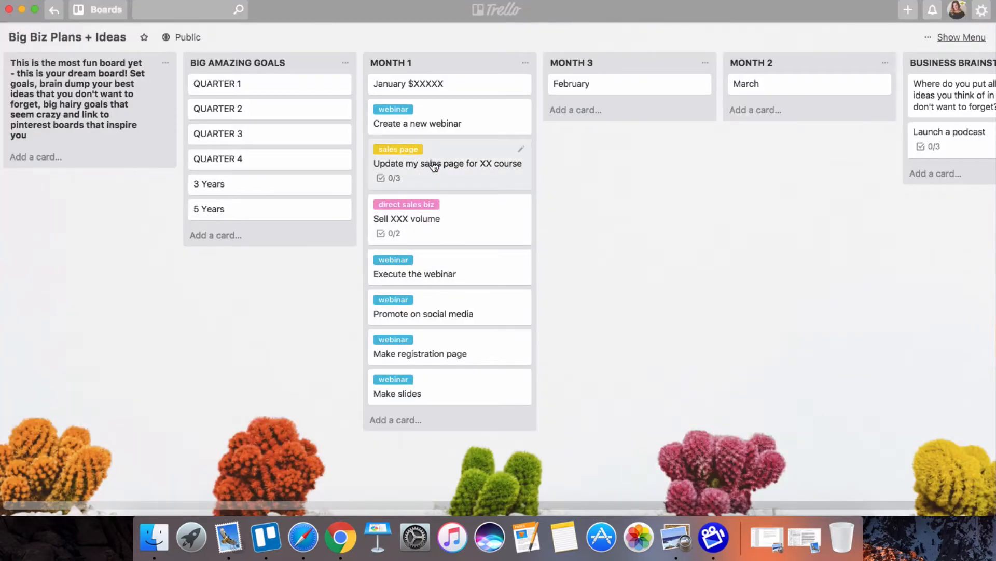
Step: Move the "Update my sales page for XX course" card below "Make slides" in MONTH 1 and close the "host an open house" card
{"action": "left_click_drag", "start_coordinate": [434, 166], "coordinate": [438, 385]}
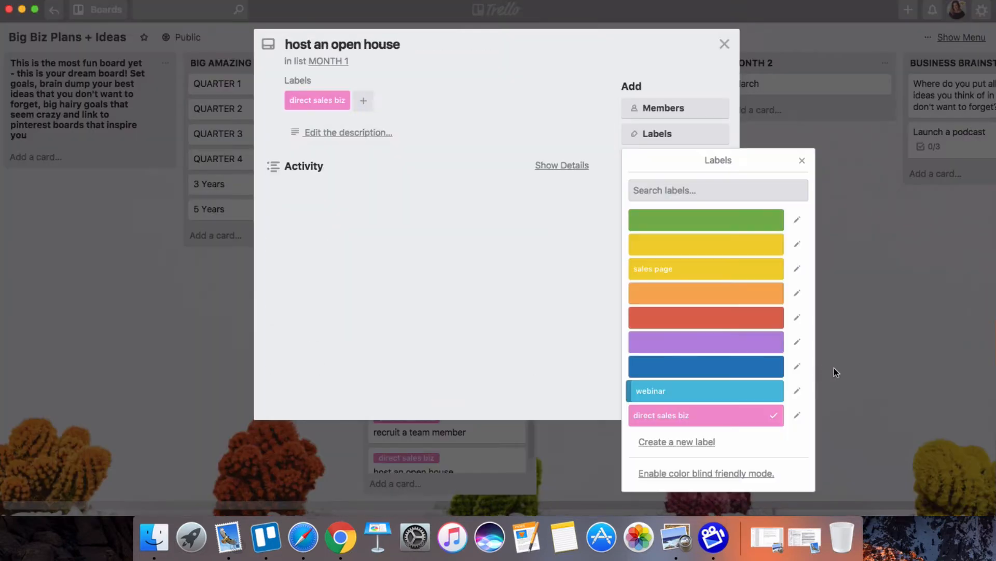
{"action": "left_click", "coordinate": [833, 368]}
{"action": "left_click", "coordinate": [837, 368]}
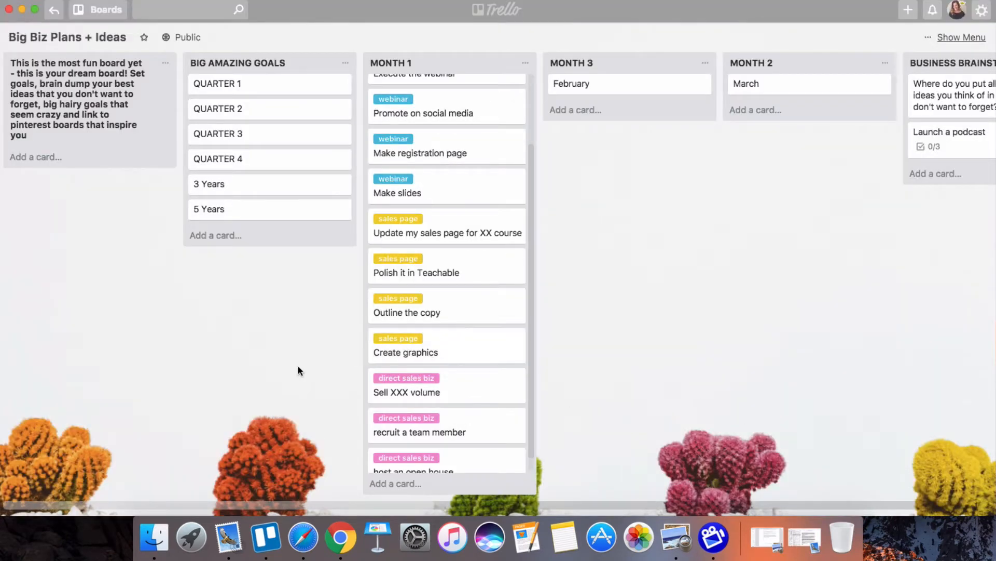
Step: Filter the board's cards to show only those with the pink "direct sales biz" label
{"action": "scroll", "coordinate": [420, 364], "scroll_direction": "up", "scroll_amount": 3}
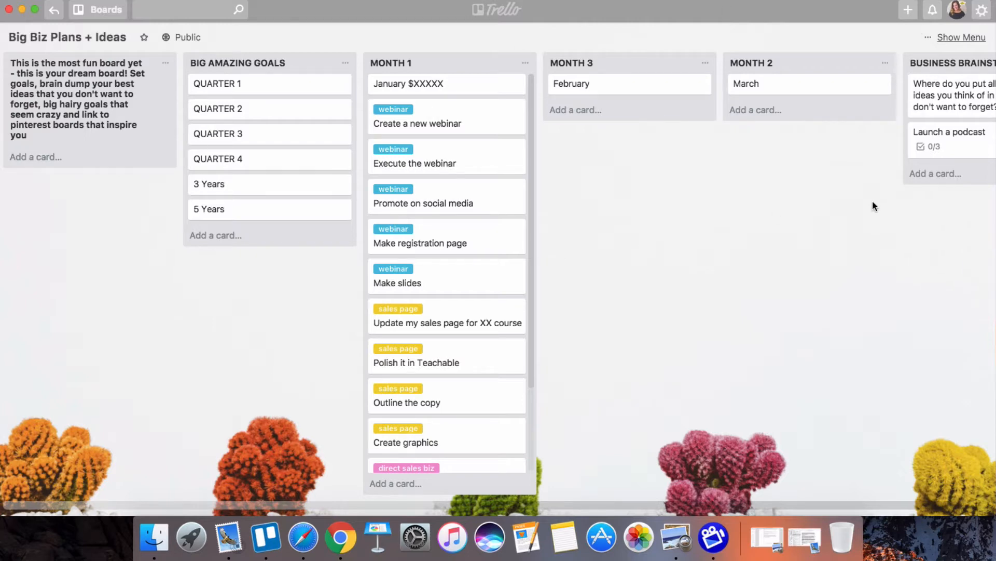
{"action": "left_click", "coordinate": [955, 39]}
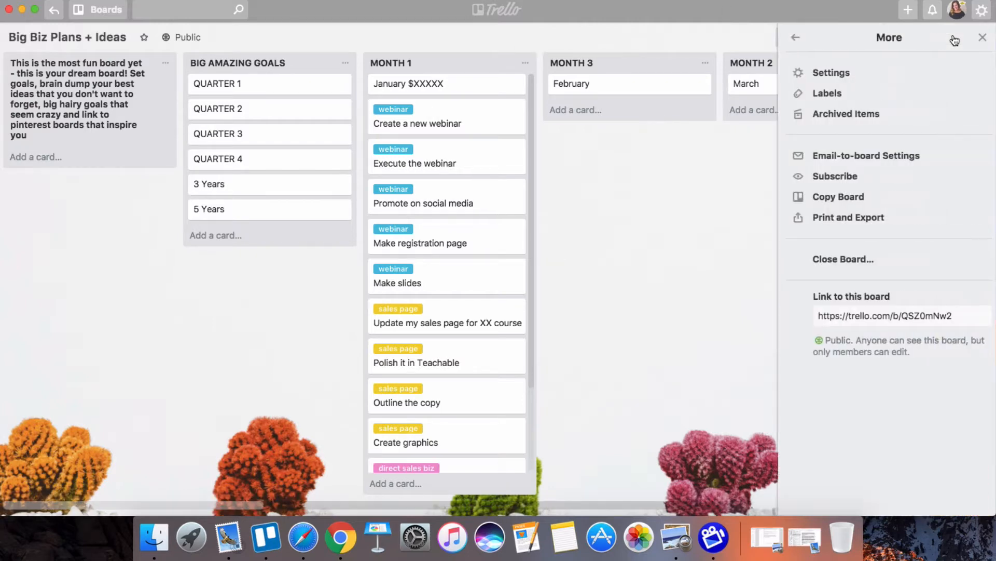
{"action": "left_click", "coordinate": [795, 37]}
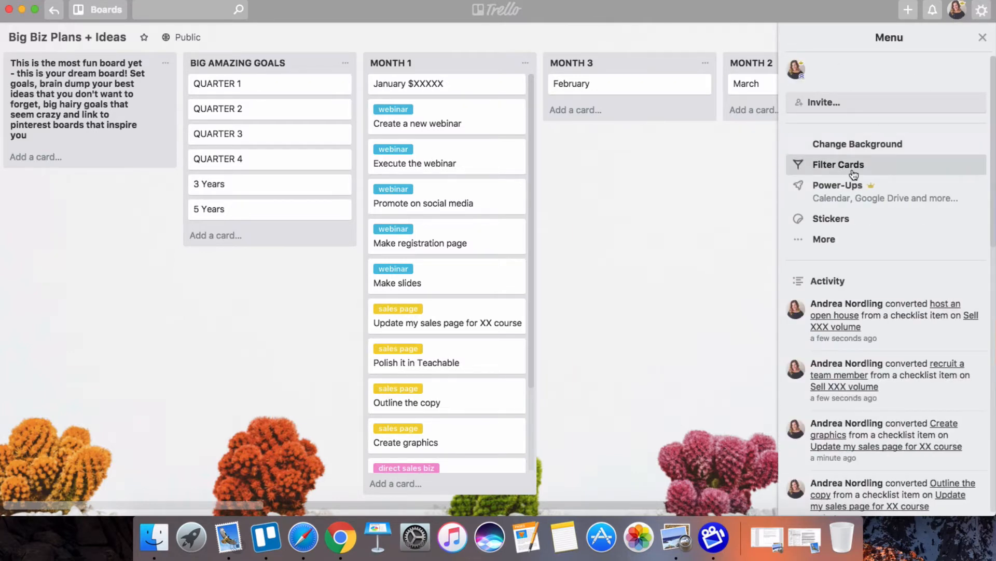
{"action": "left_click", "coordinate": [840, 165]}
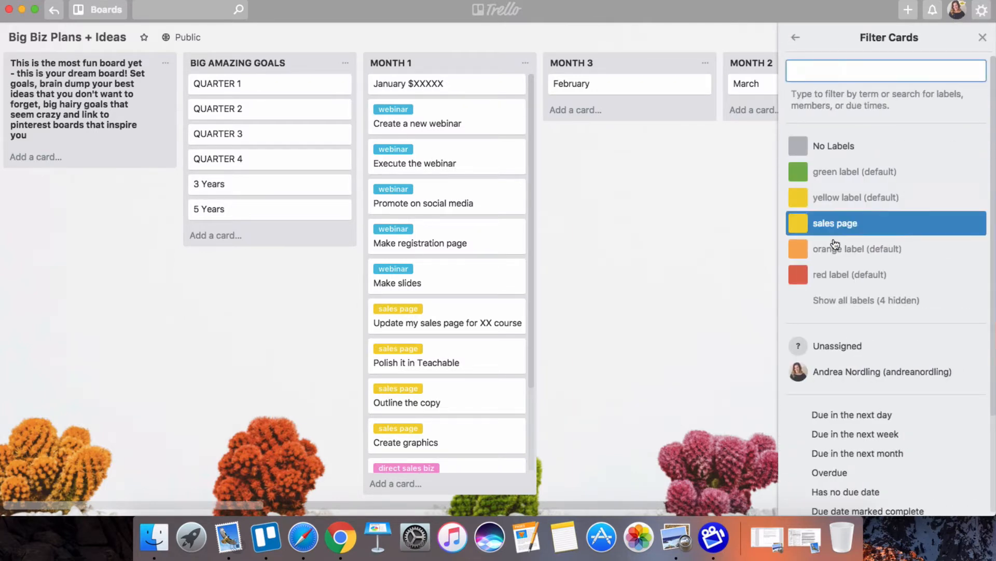
{"action": "left_click", "coordinate": [866, 301]}
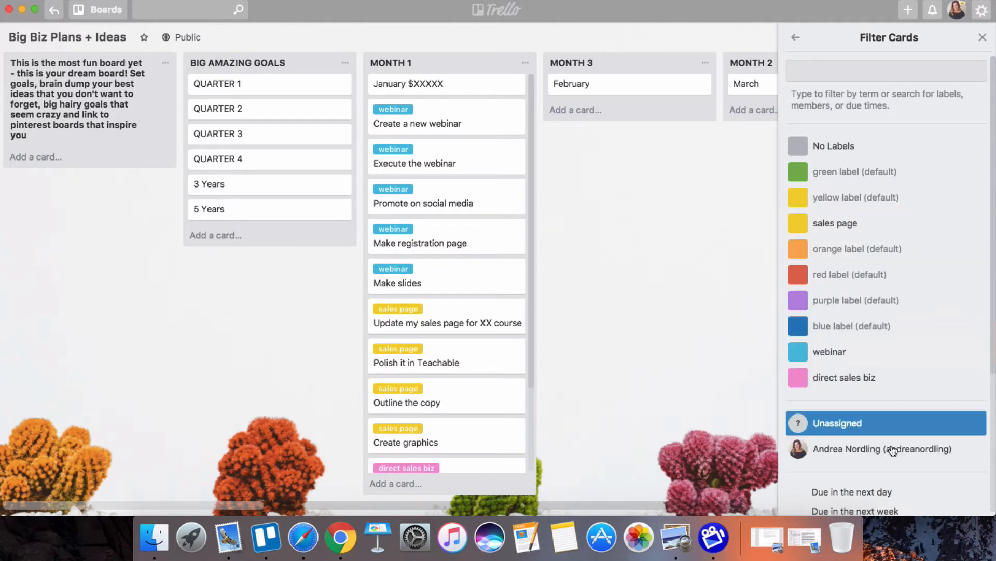
{"action": "left_click", "coordinate": [799, 384]}
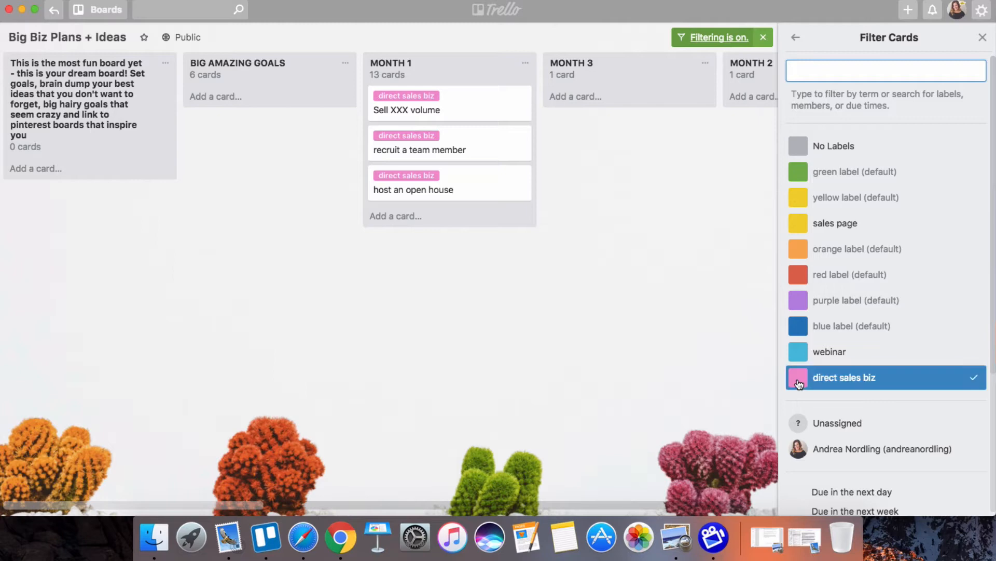
Step: Clear the "direct sales biz" label filter and close the board menu
{"action": "left_click", "coordinate": [799, 384]}
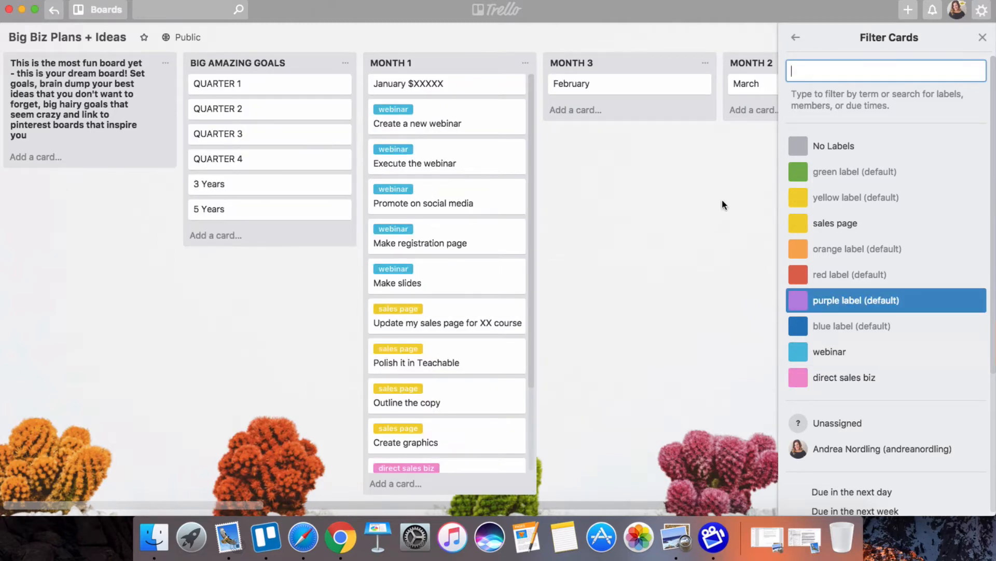
{"action": "left_click", "coordinate": [804, 38]}
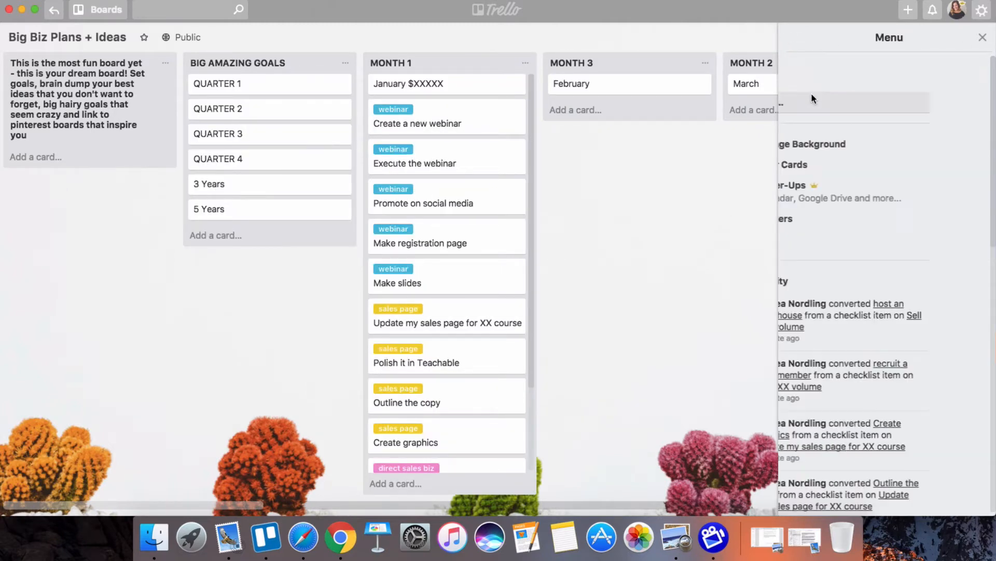
{"action": "left_click", "coordinate": [982, 37]}
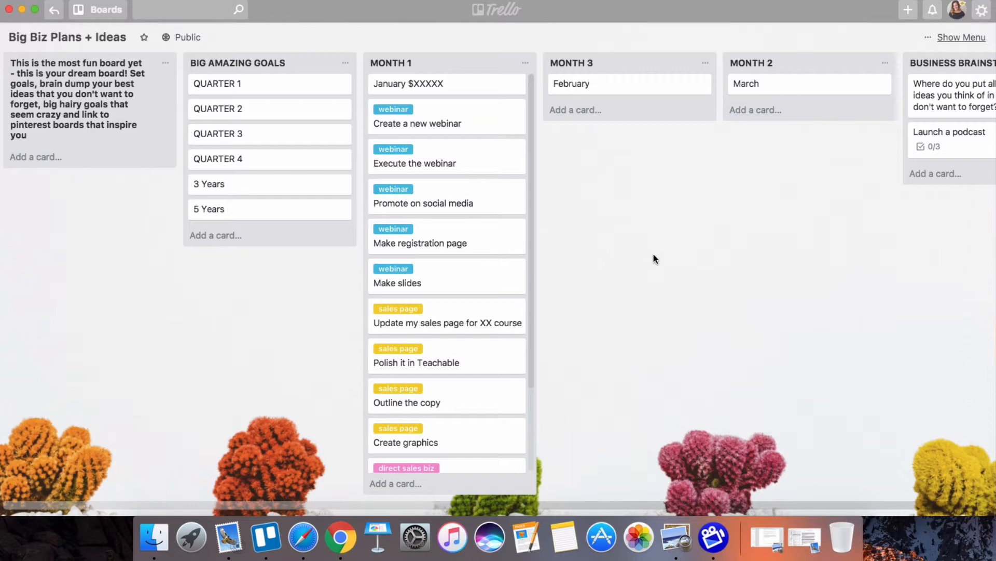
Step: Set the due date of the "Create a new webinar" card to January 9, 2018 and close the card
{"action": "left_click", "coordinate": [456, 125]}
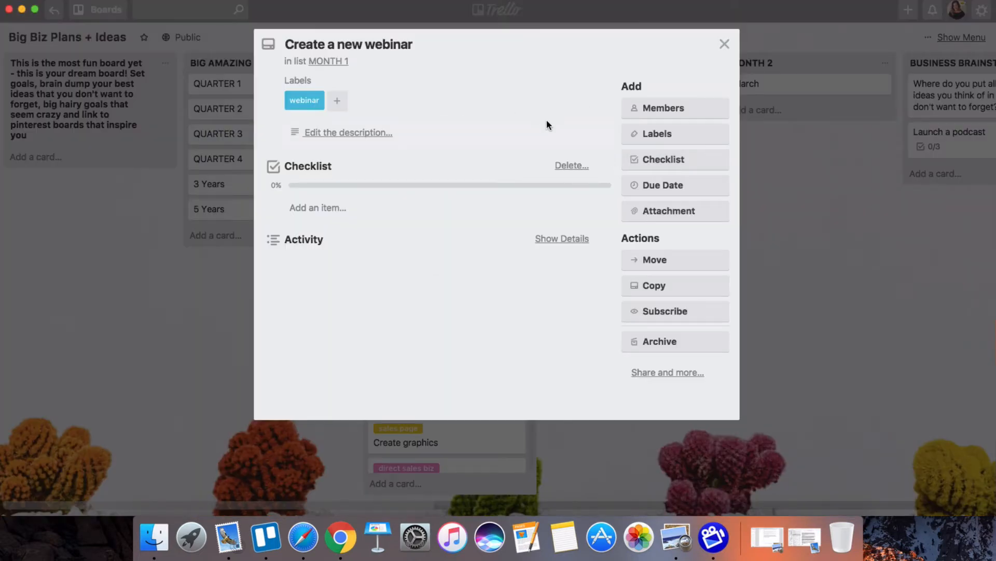
{"action": "left_click", "coordinate": [696, 189]}
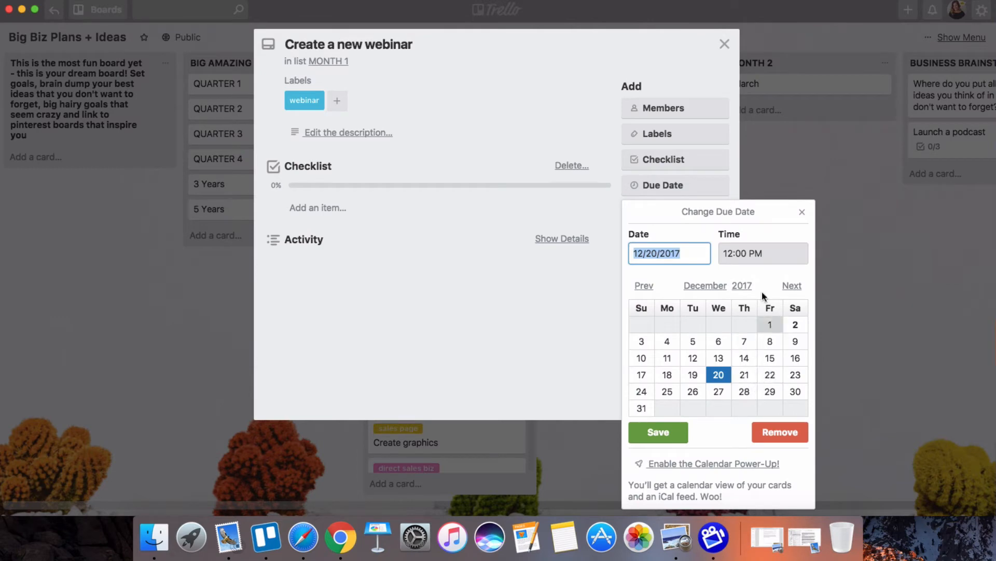
{"action": "left_click", "coordinate": [792, 286]}
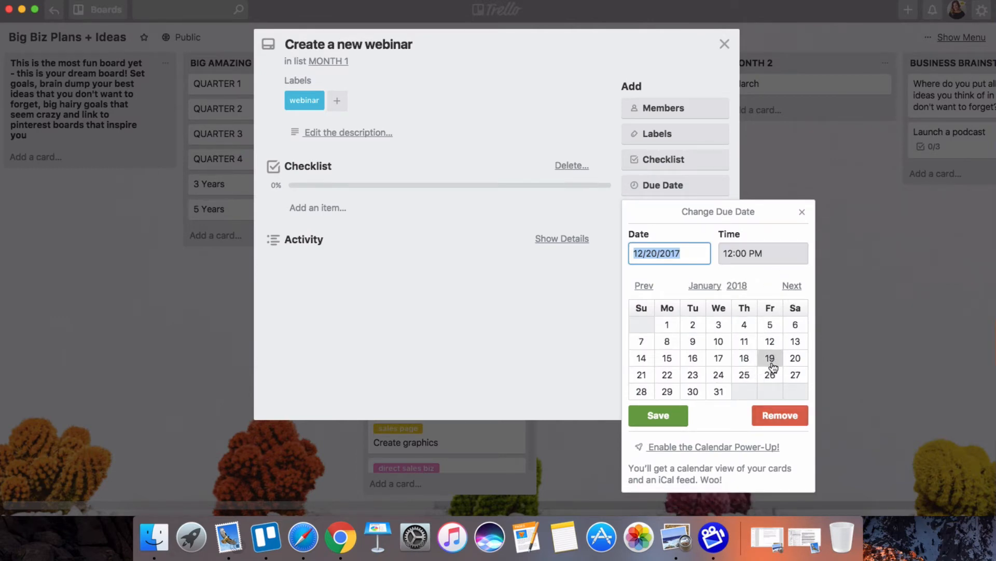
{"action": "left_click", "coordinate": [692, 343]}
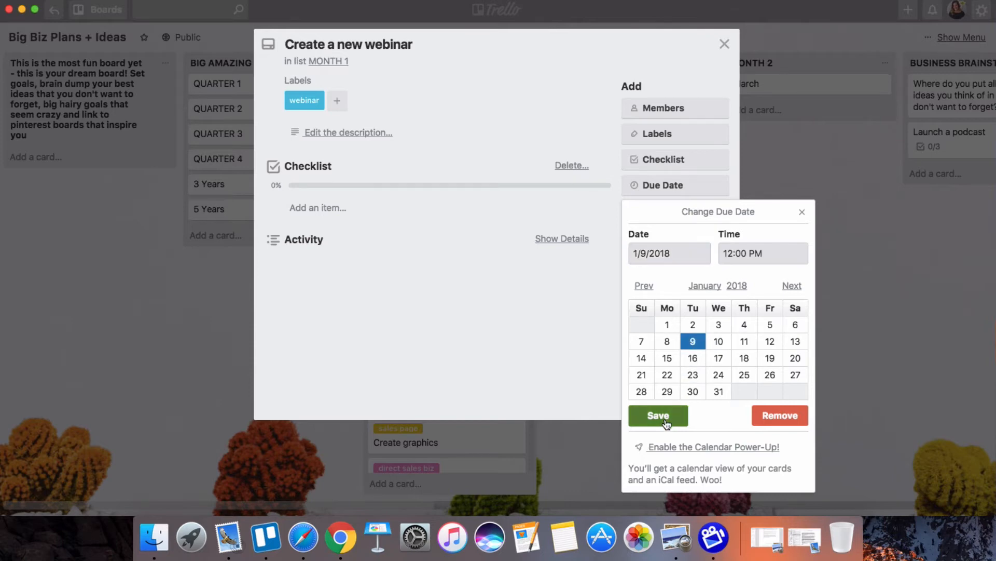
{"action": "left_click", "coordinate": [658, 416]}
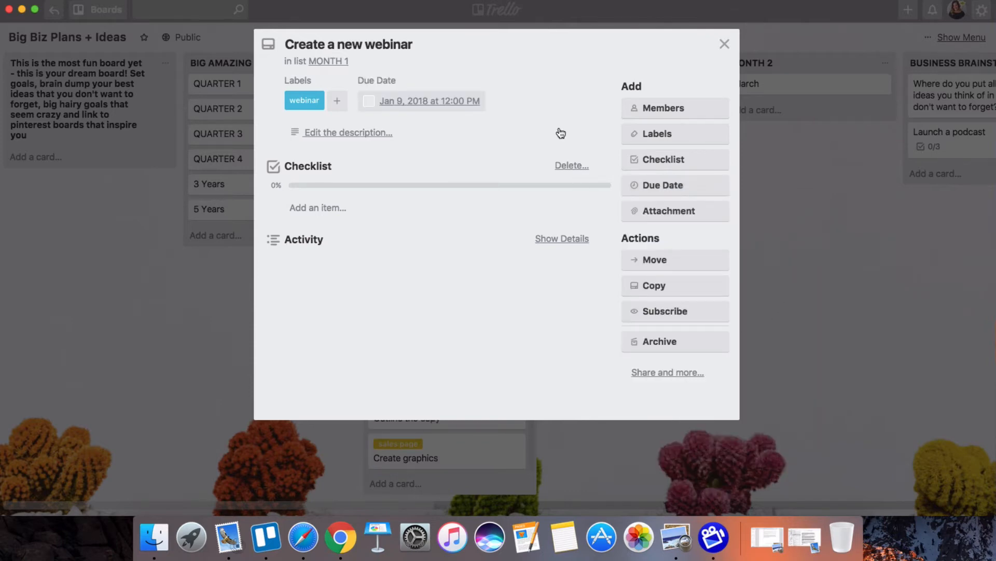
{"action": "left_click", "coordinate": [791, 235]}
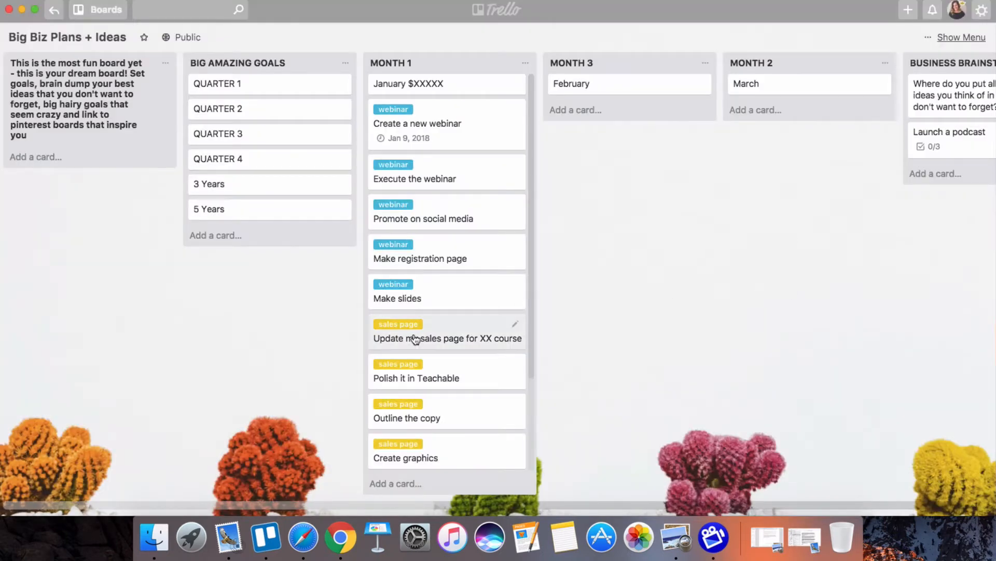
Step: Set the due date of the "Execute the webinar" card to January 25, 2018 and close the card
{"action": "left_click", "coordinate": [435, 177]}
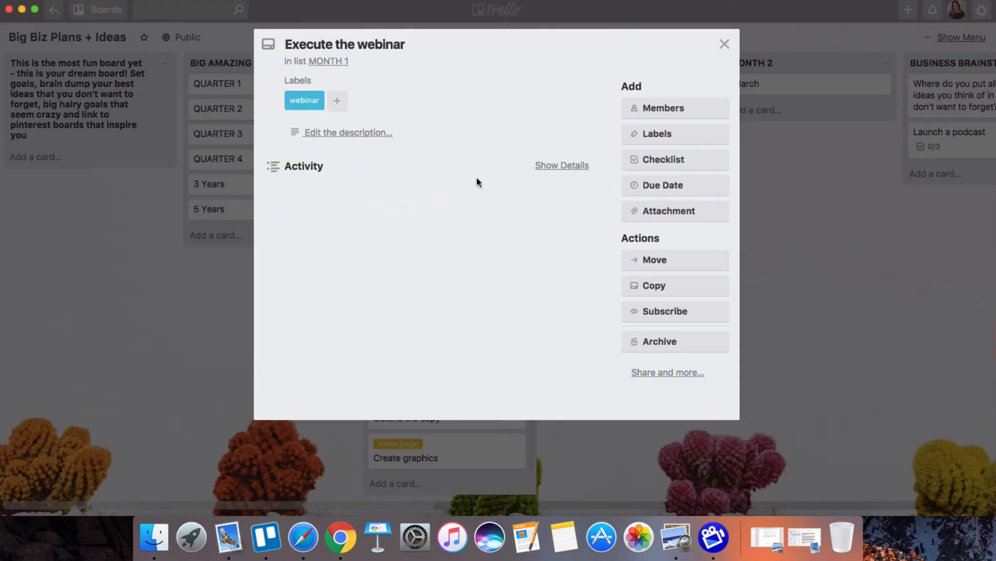
{"action": "left_click", "coordinate": [679, 187]}
{"action": "left_click", "coordinate": [744, 374]}
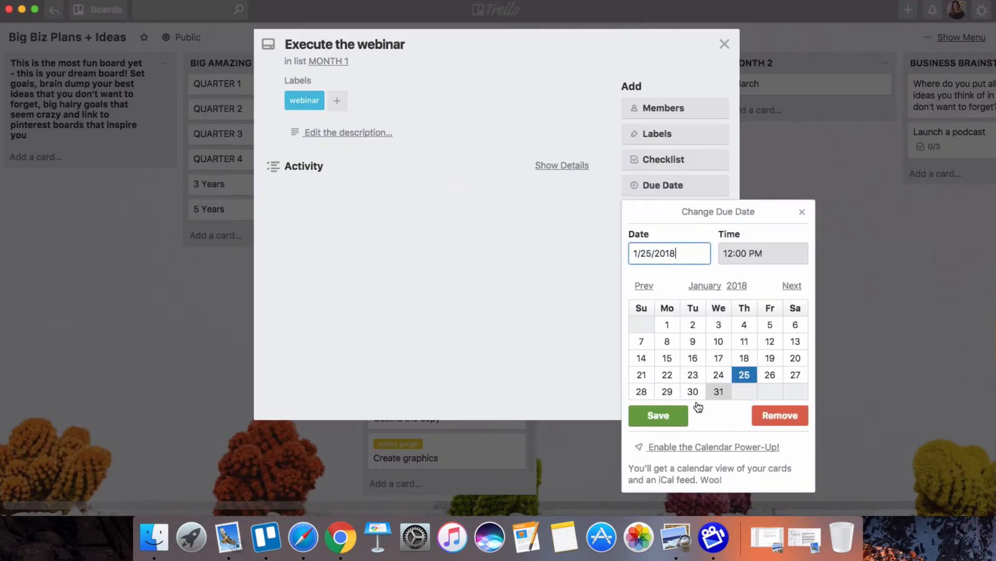
{"action": "left_click", "coordinate": [658, 417]}
{"action": "left_click", "coordinate": [834, 299]}
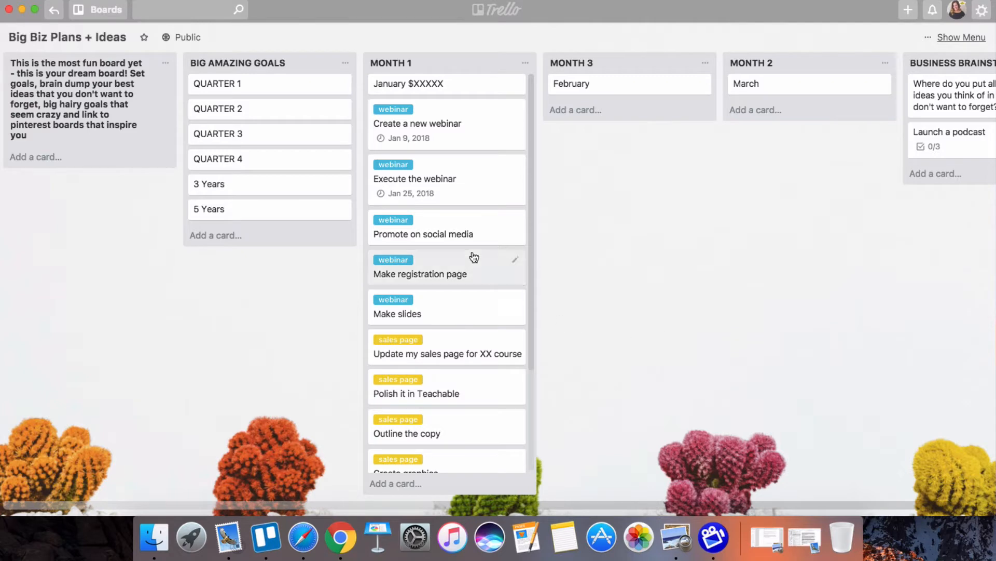
Step: Move the "Promote on social media" card above "Execute the webinar" and set its due date to January 17, 2018
{"action": "left_click_drag", "start_coordinate": [462, 233], "coordinate": [467, 171]}
{"action": "left_click", "coordinate": [459, 178]}
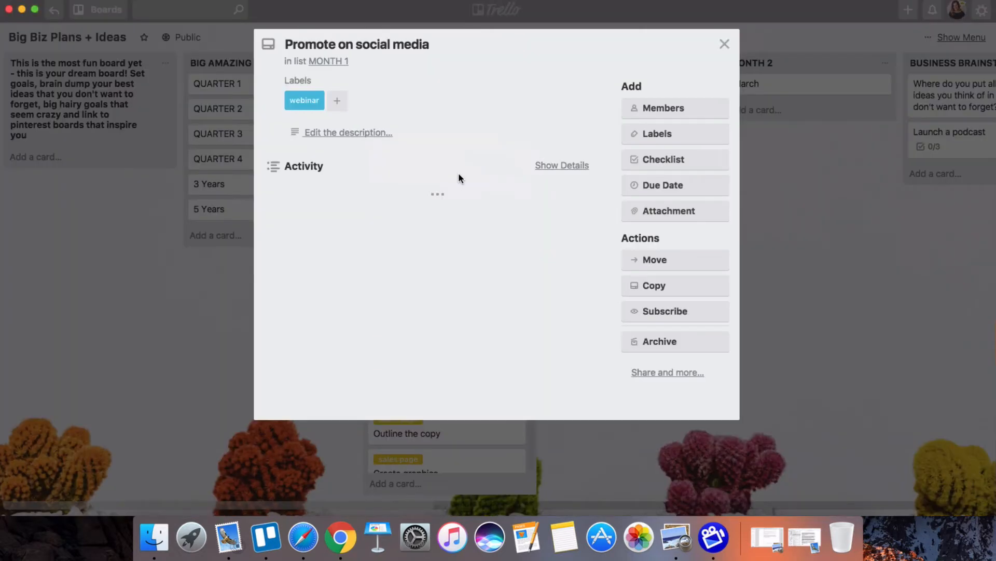
{"action": "left_click", "coordinate": [657, 189]}
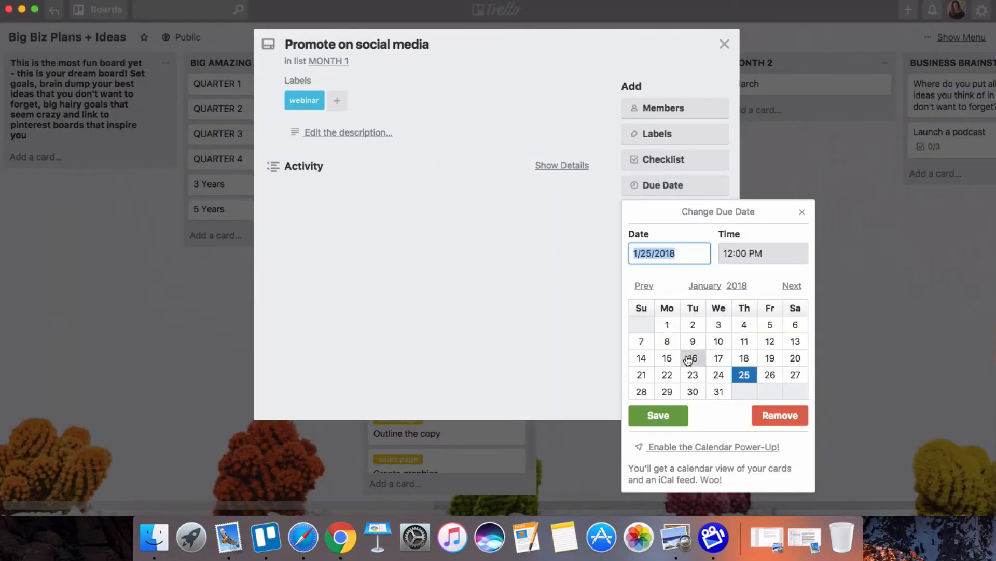
{"action": "left_click", "coordinate": [719, 359]}
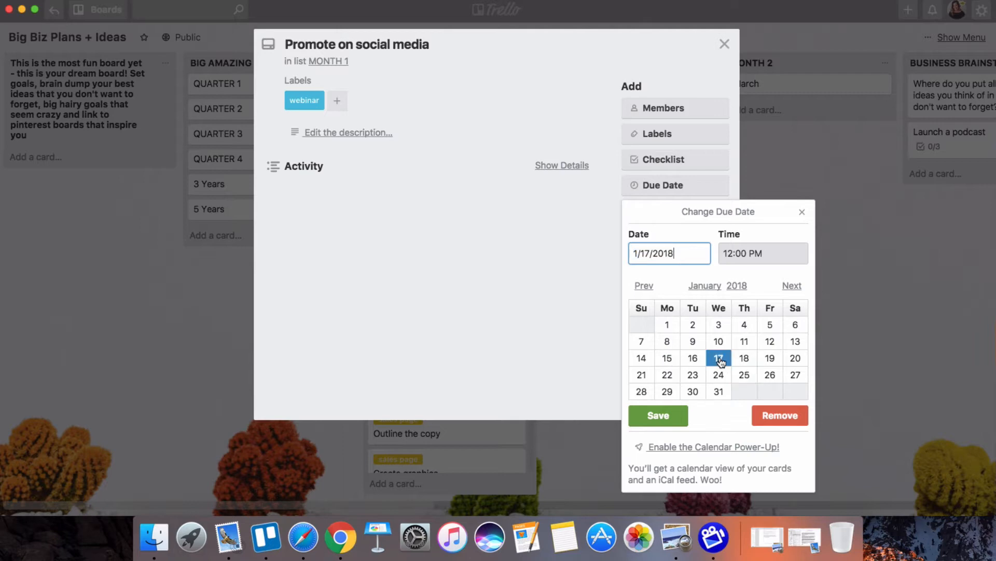
{"action": "left_click", "coordinate": [659, 416]}
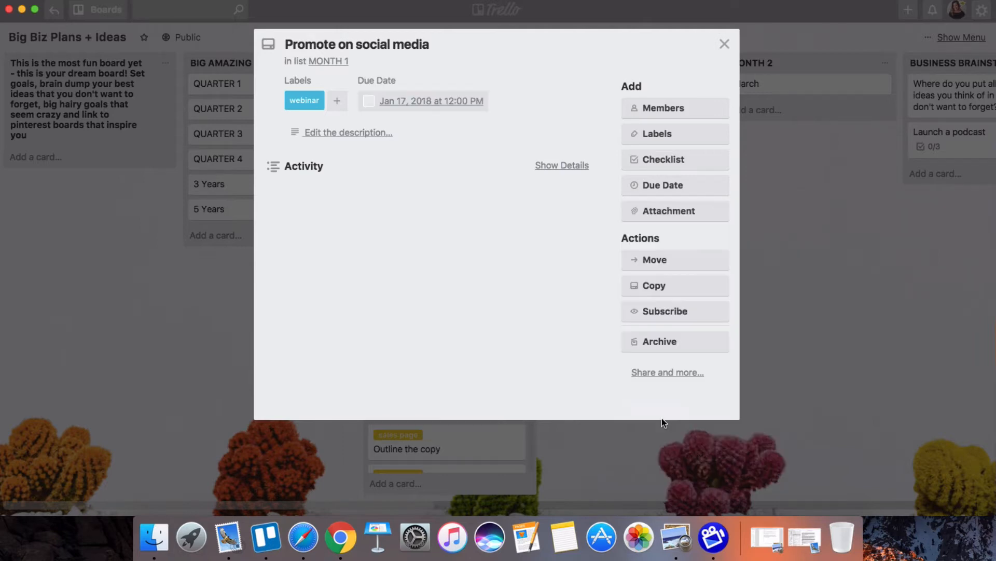
{"action": "left_click", "coordinate": [802, 246]}
Step: Set the due date of the "Make registration page" card to January 15, 2018 and close the card
{"action": "left_click", "coordinate": [449, 289]}
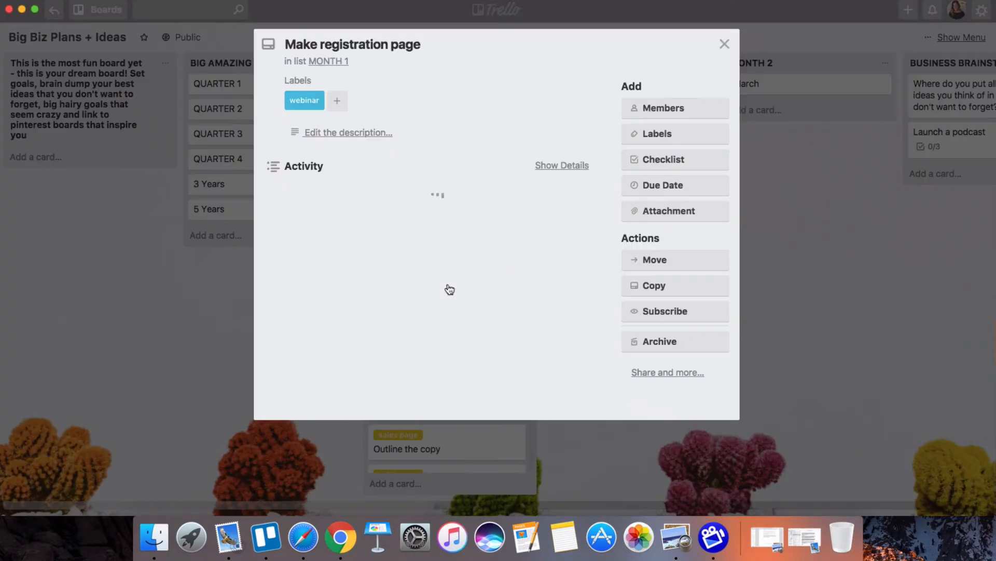
{"action": "left_click", "coordinate": [662, 186]}
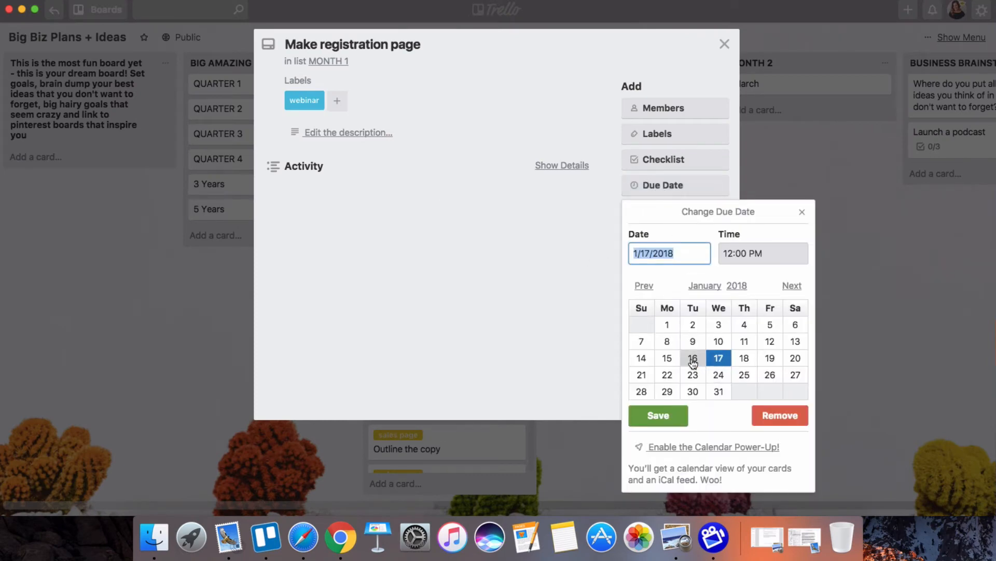
{"action": "left_click", "coordinate": [667, 358]}
{"action": "left_click", "coordinate": [661, 416]}
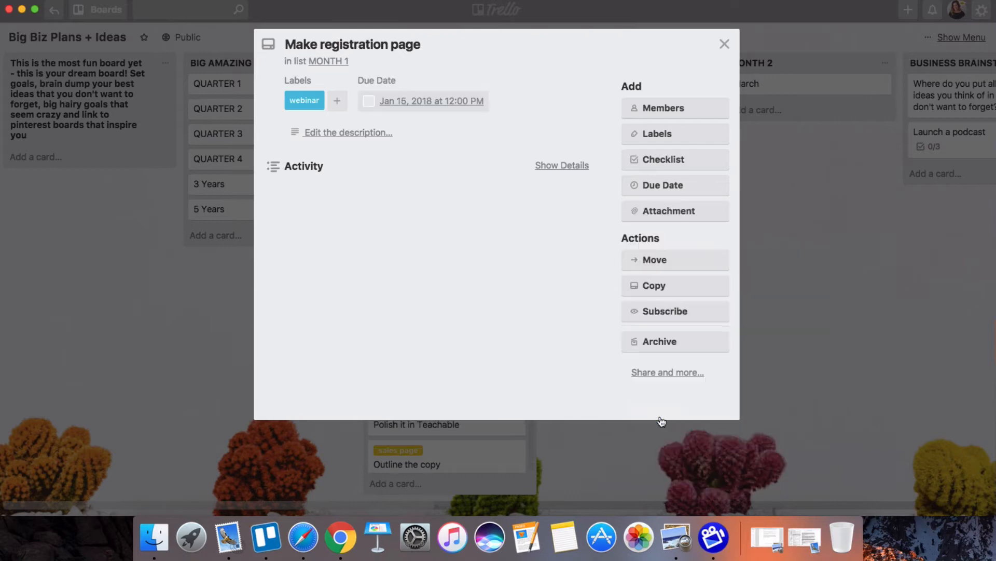
{"action": "left_click", "coordinate": [783, 295]}
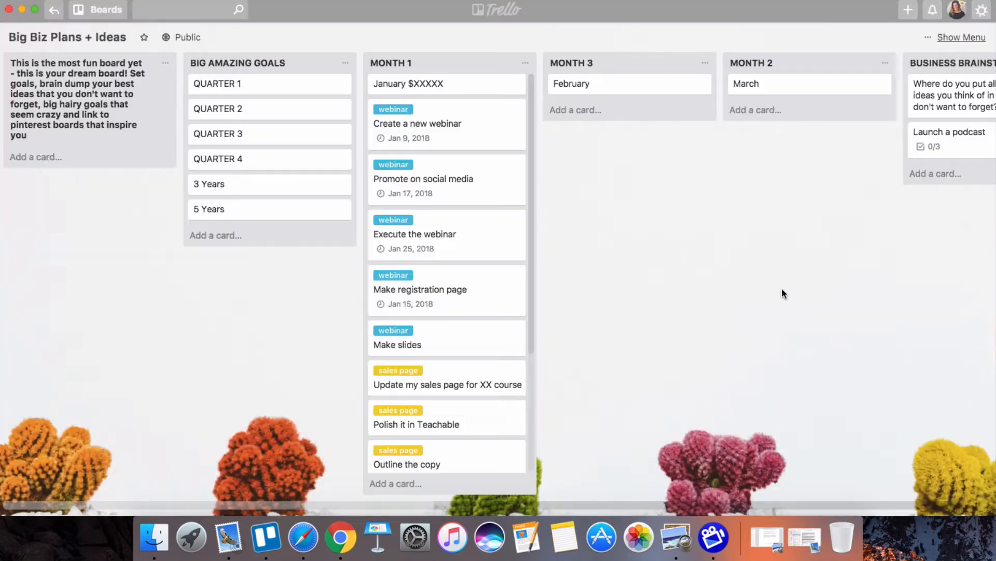
Step: Set the due date of the "Make slides" card to January 18, 2018 and close the card
{"action": "left_click", "coordinate": [443, 340]}
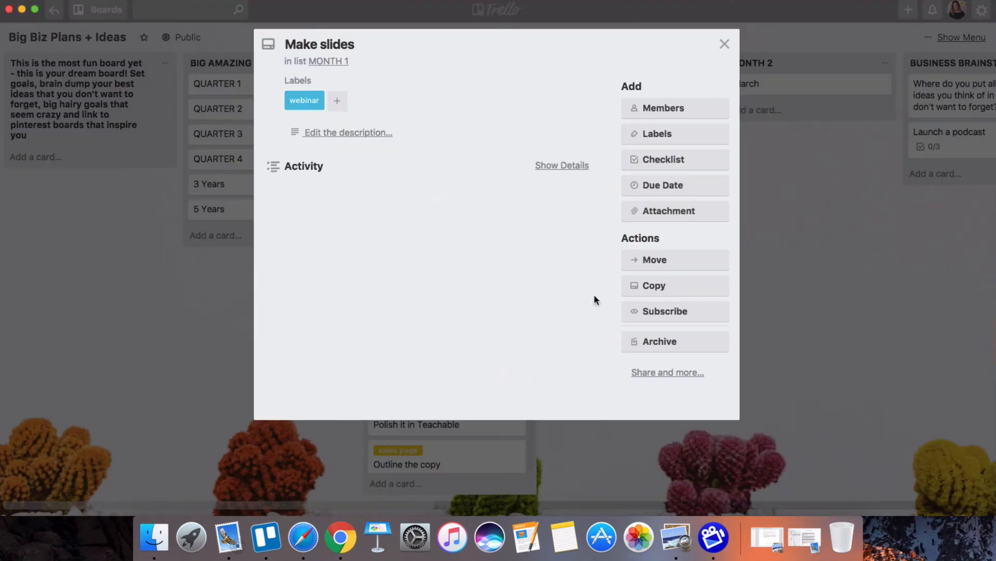
{"action": "left_click", "coordinate": [684, 184]}
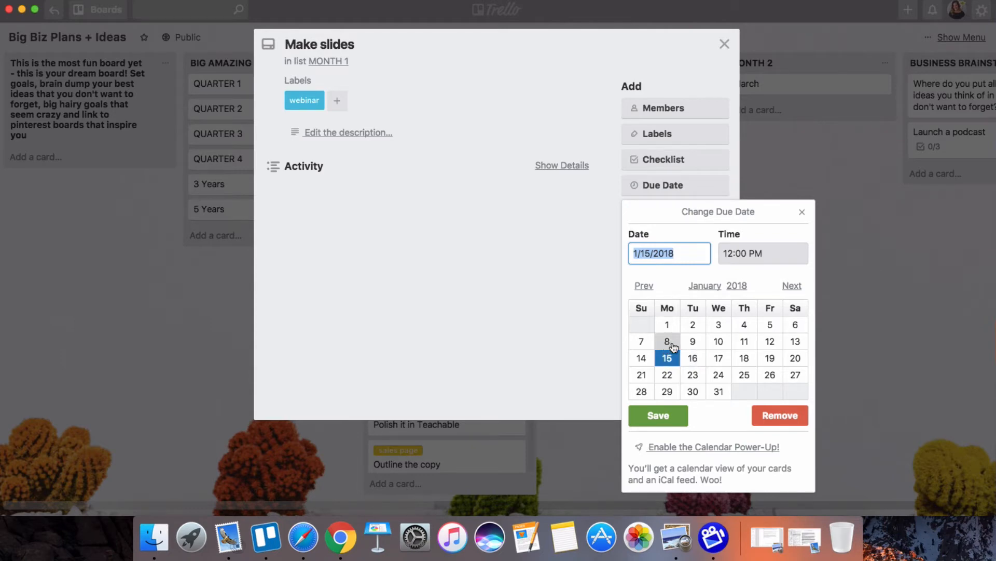
{"action": "left_click", "coordinate": [744, 357]}
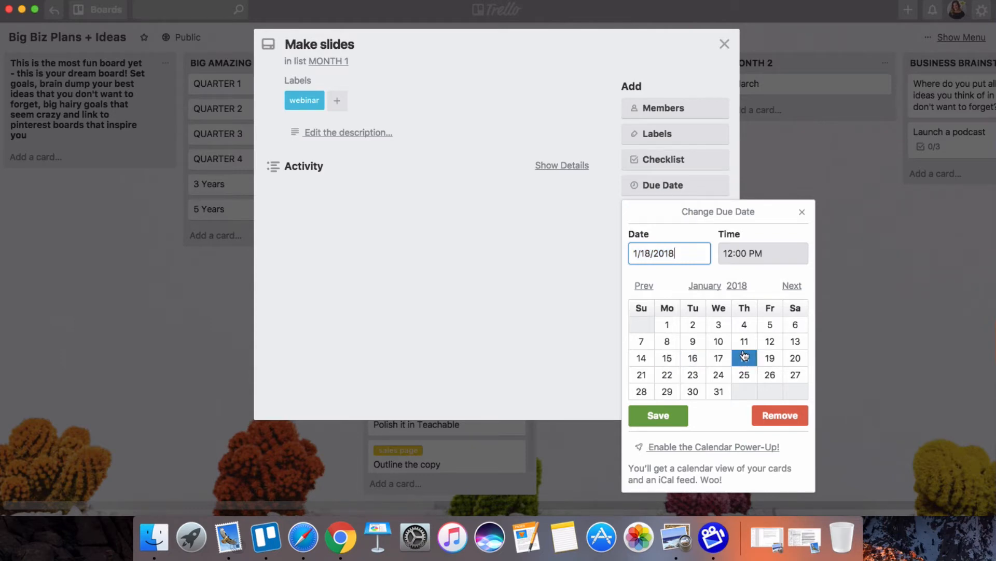
{"action": "left_click", "coordinate": [658, 415]}
{"action": "left_click", "coordinate": [814, 338]}
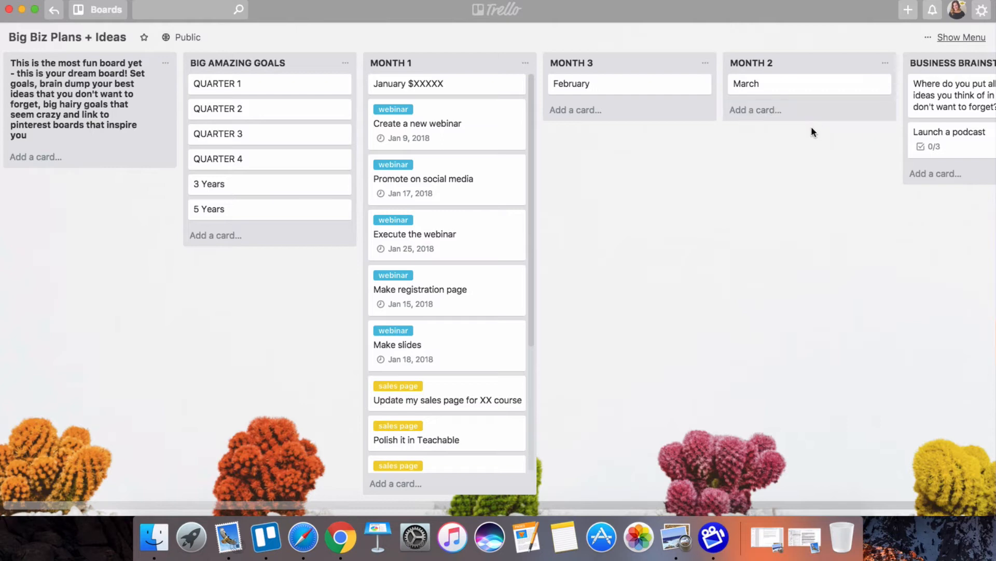
Step: Enable the Calendar Power-Up for the board and close the board menu
{"action": "left_click", "coordinate": [955, 37]}
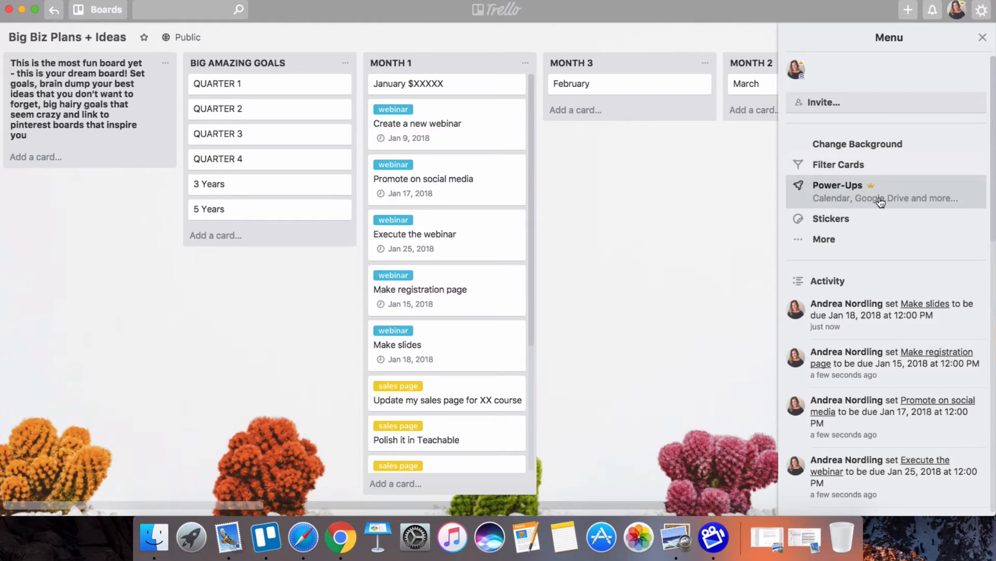
{"action": "left_click", "coordinate": [838, 198]}
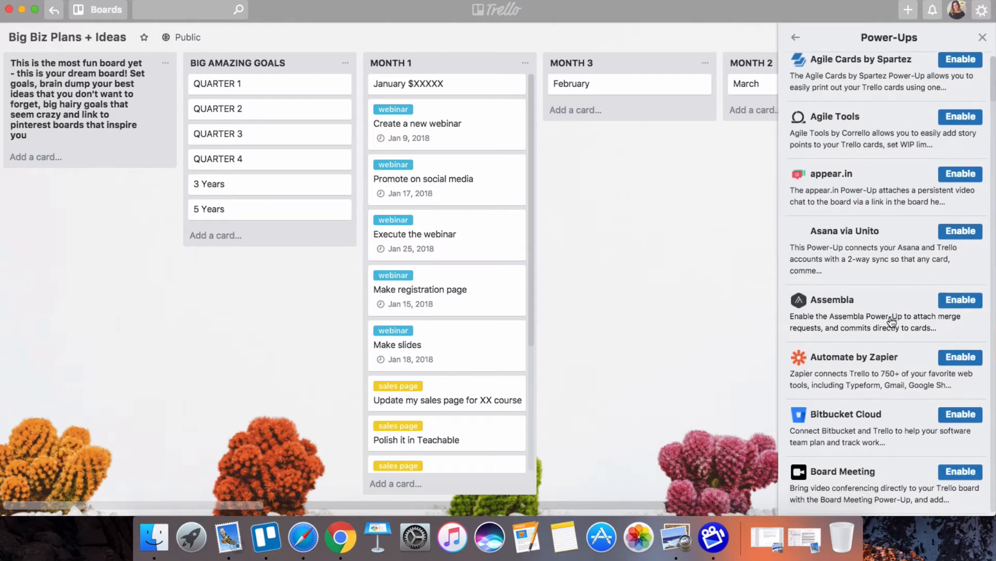
{"action": "scroll", "coordinate": [891, 322], "scroll_direction": "down", "scroll_amount": 5}
{"action": "scroll", "coordinate": [891, 322], "scroll_direction": "down", "scroll_amount": 10}
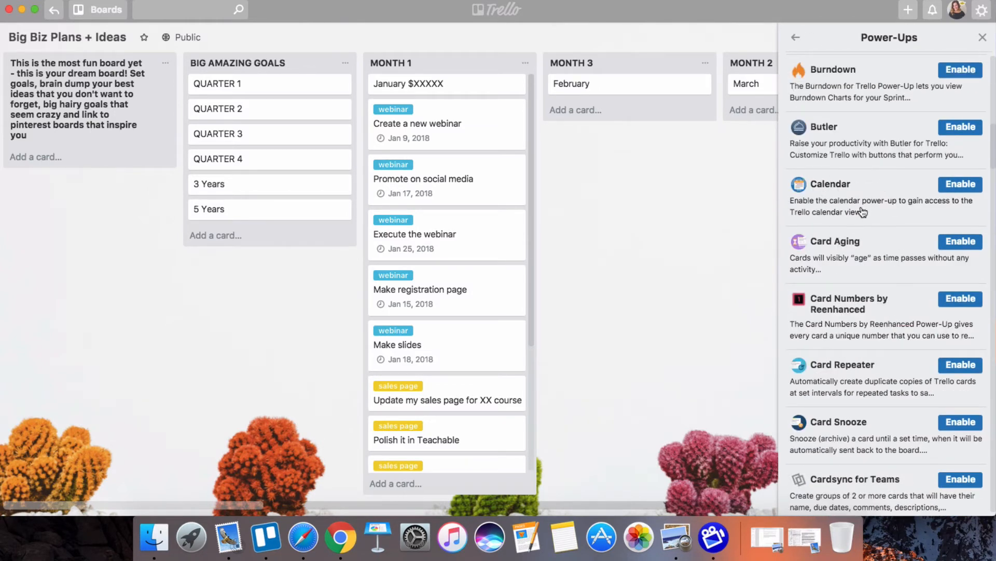
{"action": "left_click", "coordinate": [961, 185]}
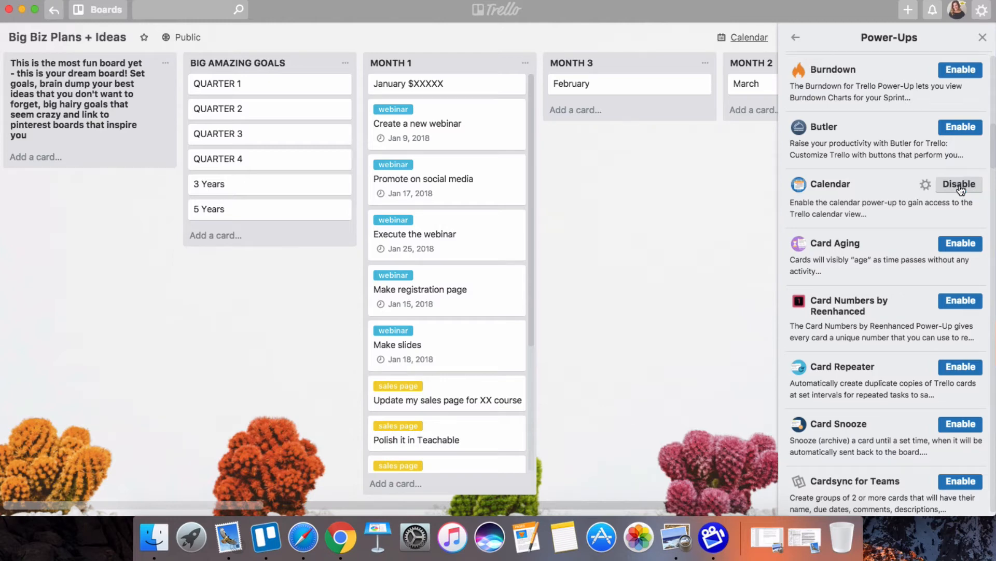
{"action": "left_click", "coordinate": [982, 38]}
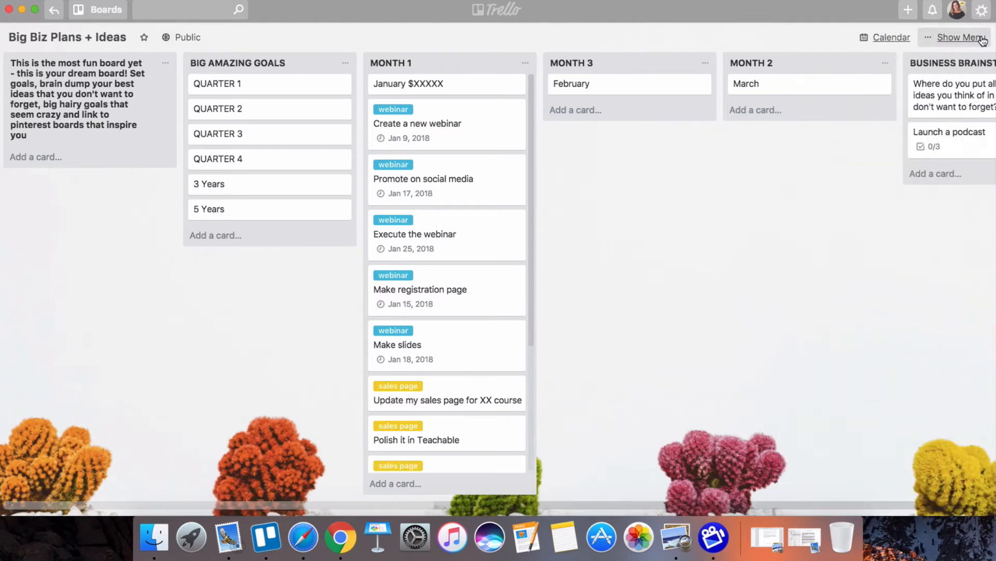
Step: Open the board's calendar view and look through December 2017 to the January 2018 cards
{"action": "left_click", "coordinate": [888, 42]}
{"action": "scroll", "coordinate": [615, 301], "scroll_direction": "down", "scroll_amount": 5}
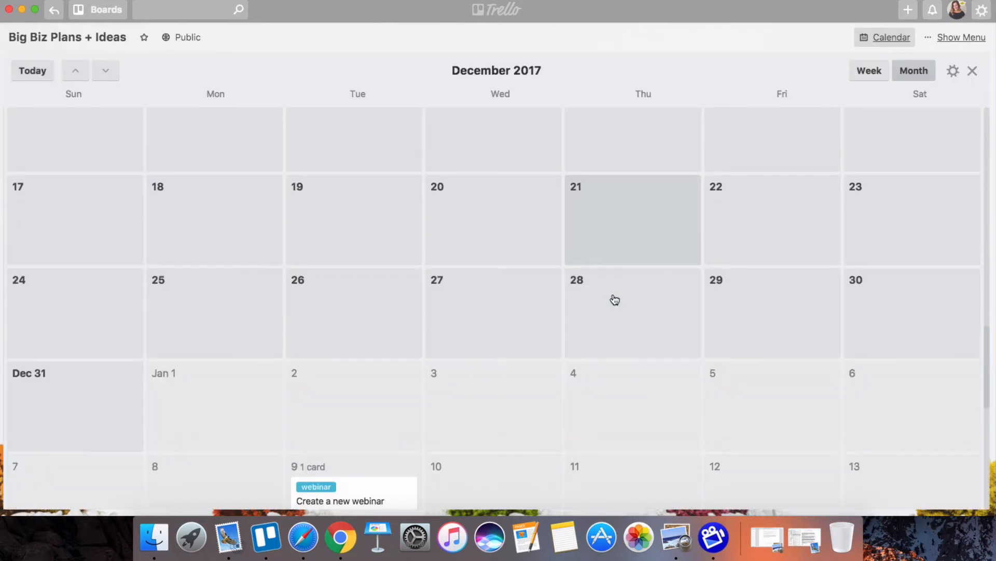
{"action": "scroll", "coordinate": [615, 300], "scroll_direction": "down", "scroll_amount": 5}
{"action": "scroll", "coordinate": [614, 299], "scroll_direction": "up", "scroll_amount": 10}
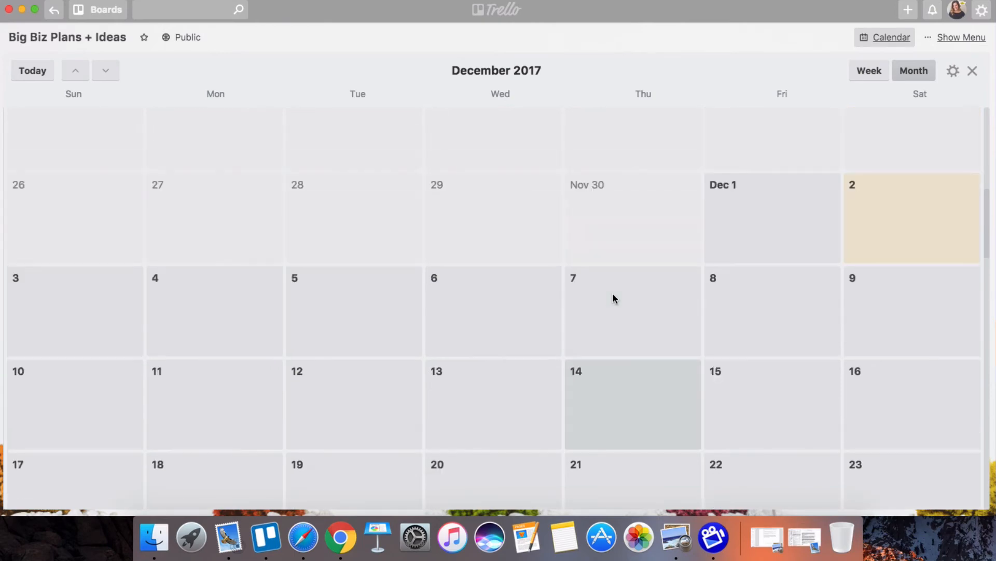
{"action": "scroll", "coordinate": [613, 296], "scroll_direction": "down", "scroll_amount": 10}
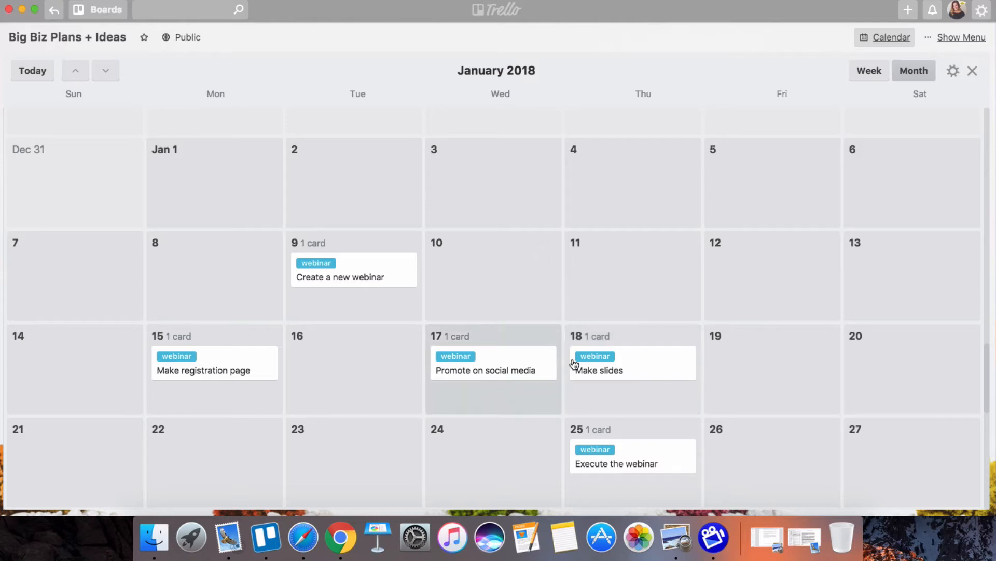
Step: Reschedule "Make slides" to January 5 and "Create a new webinar" to January 4 in the calendar, and return to the board
{"action": "left_click_drag", "start_coordinate": [621, 373], "coordinate": [475, 279]}
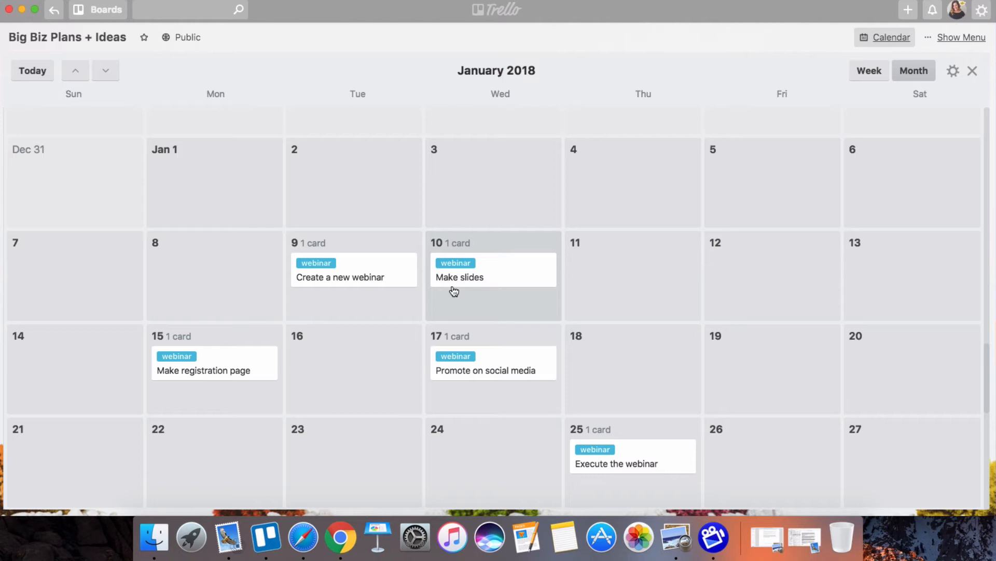
{"action": "left_click_drag", "start_coordinate": [474, 275], "coordinate": [726, 169]}
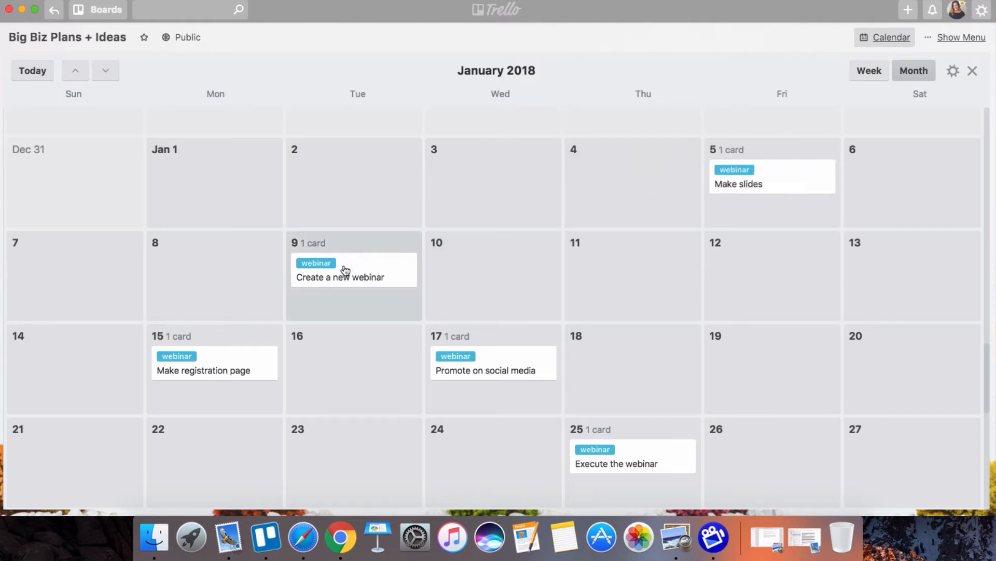
{"action": "left_click_drag", "start_coordinate": [346, 269], "coordinate": [619, 167]}
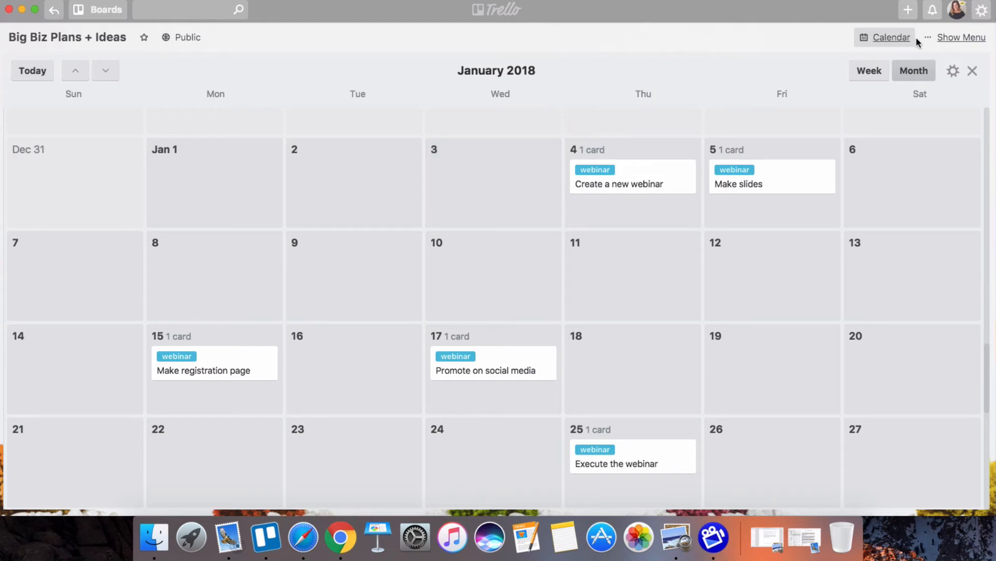
{"action": "left_click", "coordinate": [888, 40]}
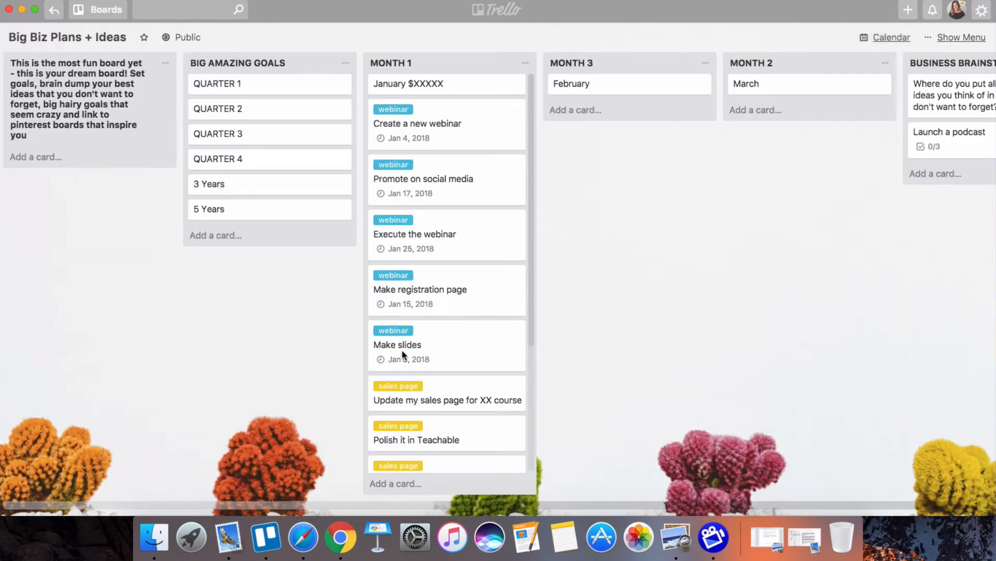
Step: Set the due date of the "Update my sales page for XX course" card to January 30, 2018 and close the card
{"action": "left_click", "coordinate": [435, 397]}
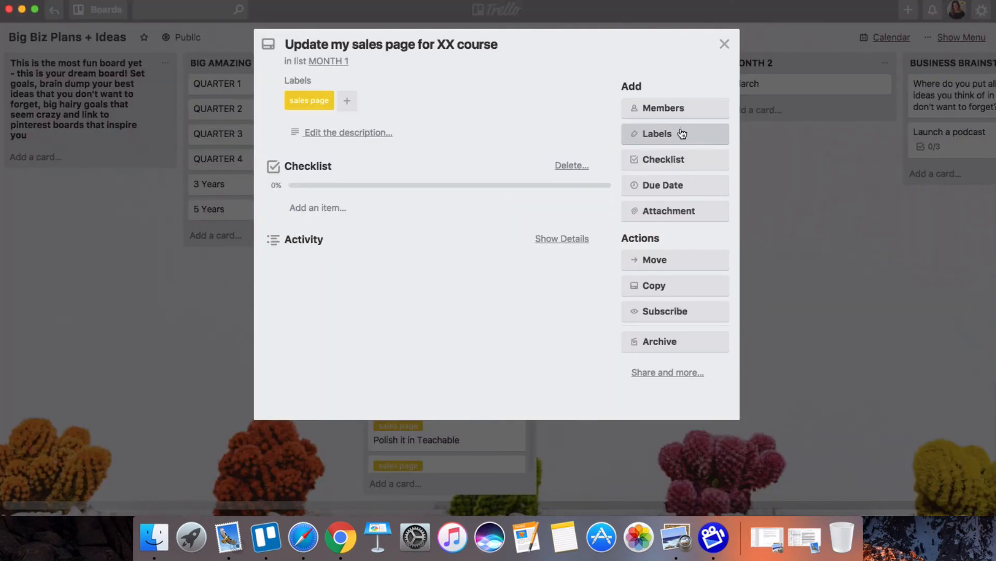
{"action": "left_click", "coordinate": [671, 185]}
{"action": "left_click", "coordinate": [693, 391]}
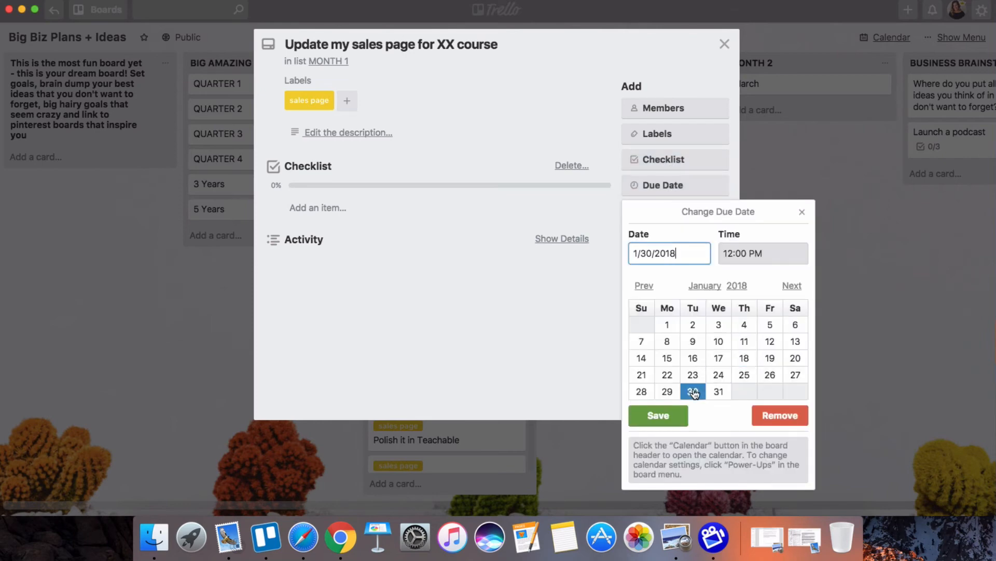
{"action": "left_click", "coordinate": [657, 419]}
{"action": "left_click", "coordinate": [827, 314]}
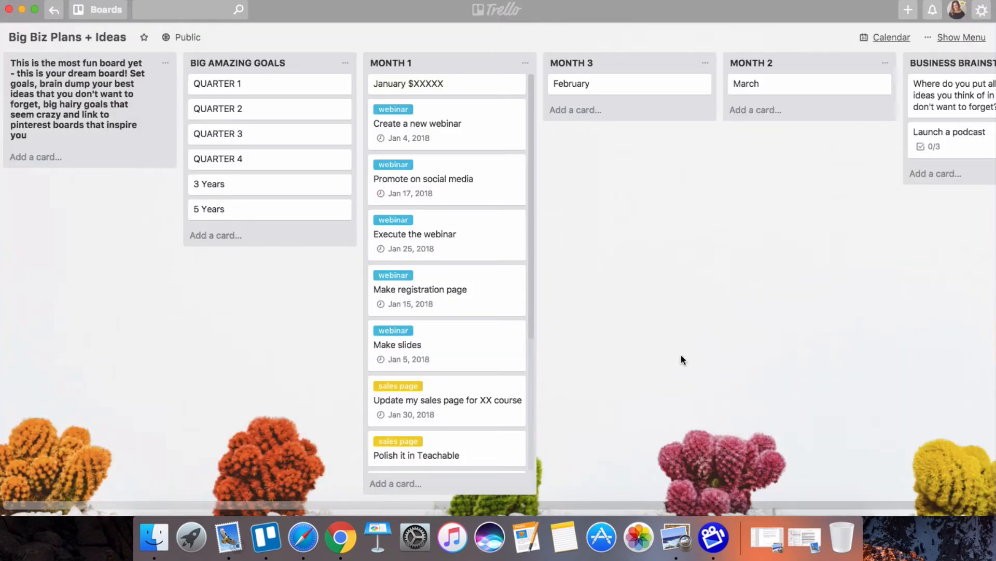
Step: Set the due date of the "Polish it in Teachable" card to January 31, 2018 and close the card
{"action": "left_click", "coordinate": [441, 456]}
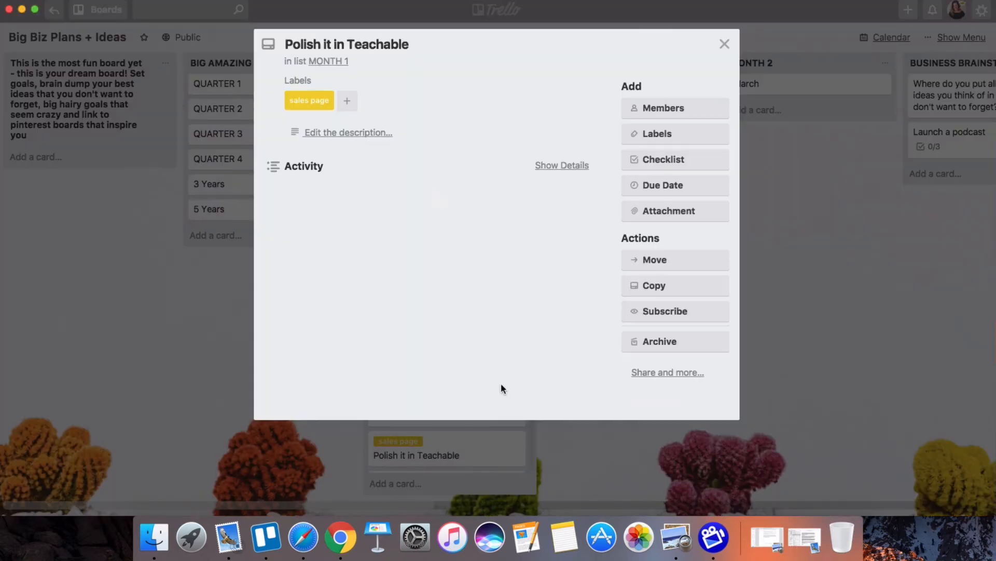
{"action": "left_click", "coordinate": [663, 185]}
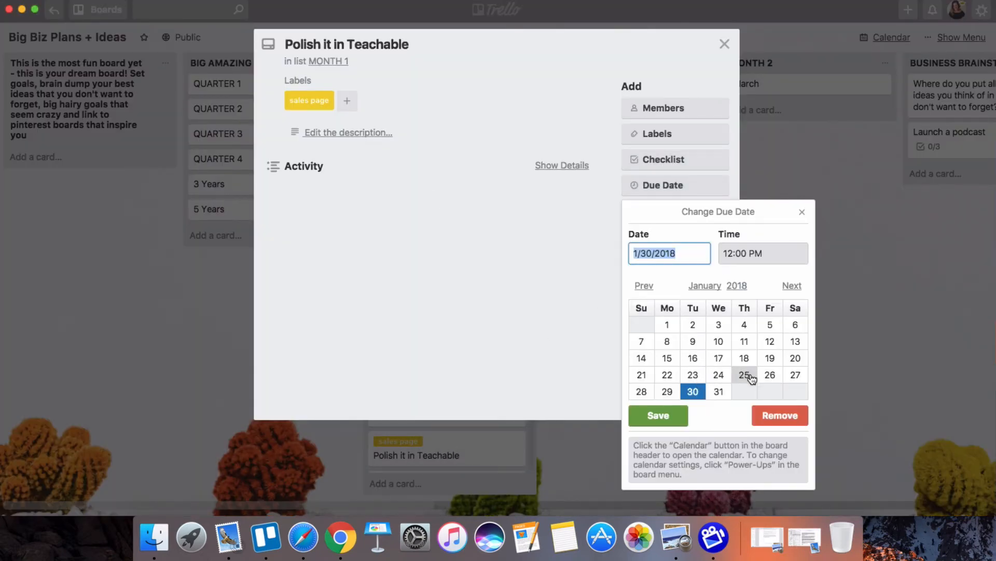
{"action": "left_click", "coordinate": [719, 391]}
{"action": "left_click", "coordinate": [658, 415]}
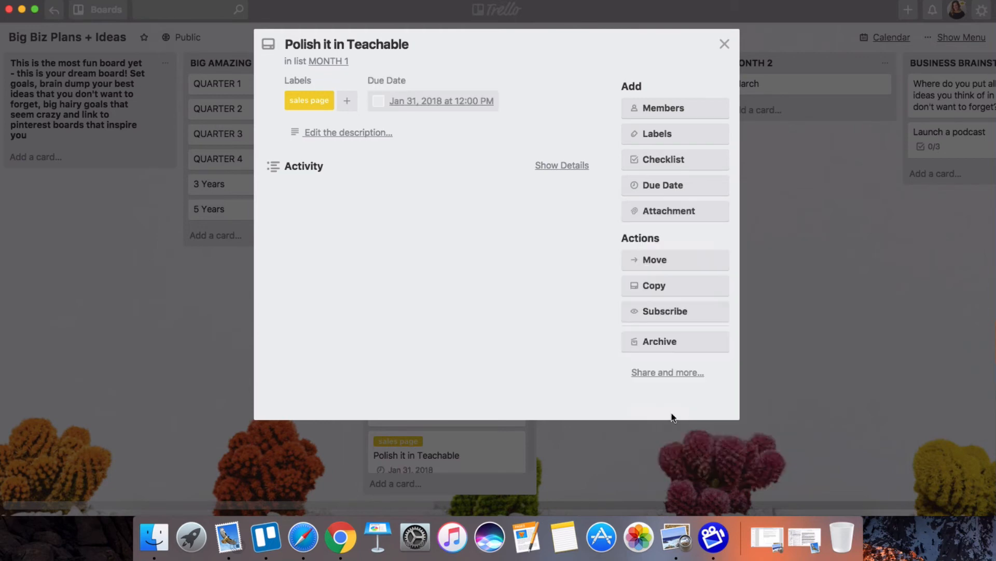
{"action": "left_click", "coordinate": [830, 334]}
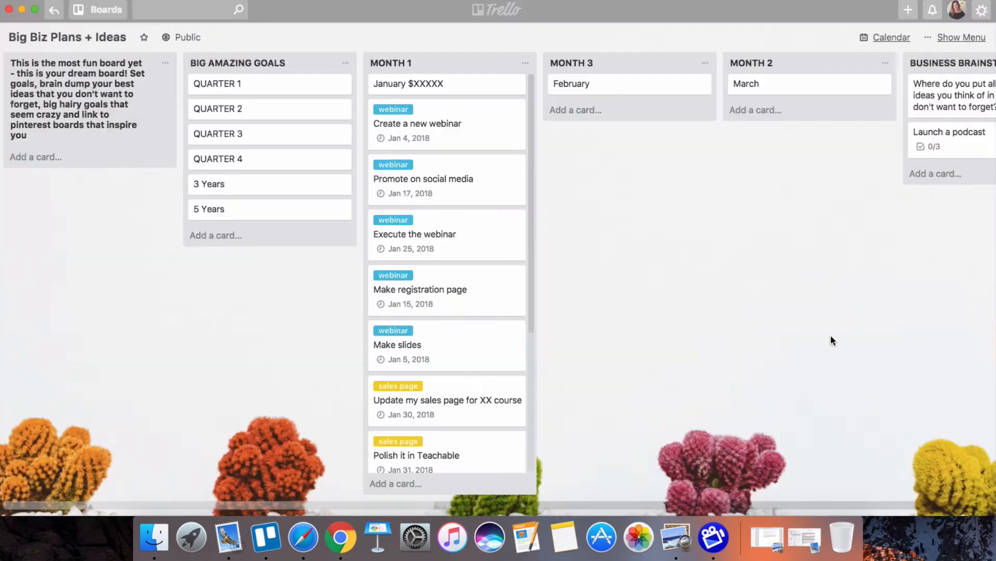
Step: In the calendar view, reschedule "Update my sales page for XX course" to January 22 and "Polish it in Teachable" to January 23, 2018
{"action": "left_click", "coordinate": [899, 42]}
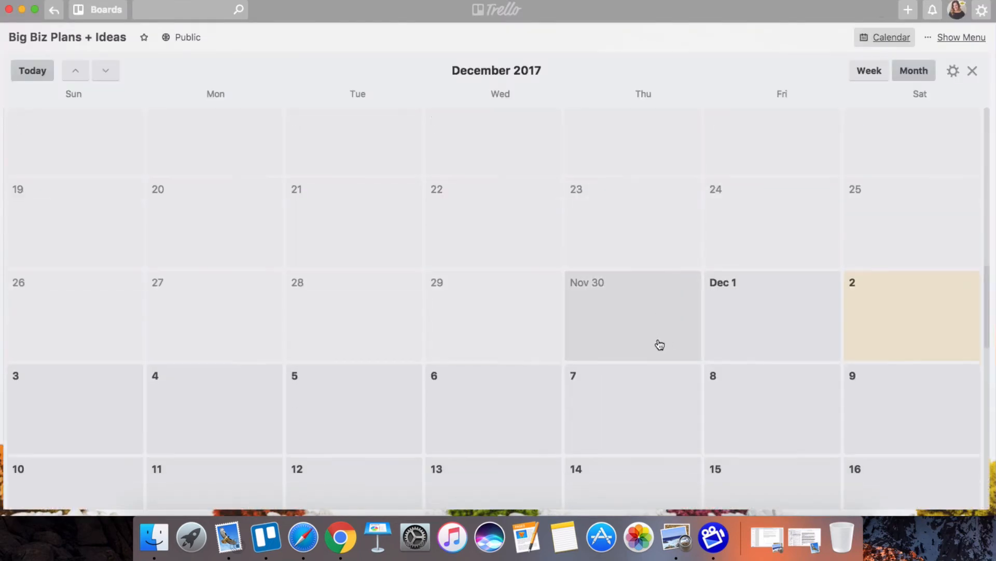
{"action": "scroll", "coordinate": [659, 345], "scroll_direction": "down", "scroll_amount": 5}
{"action": "scroll", "coordinate": [659, 344], "scroll_direction": "up", "scroll_amount": 5}
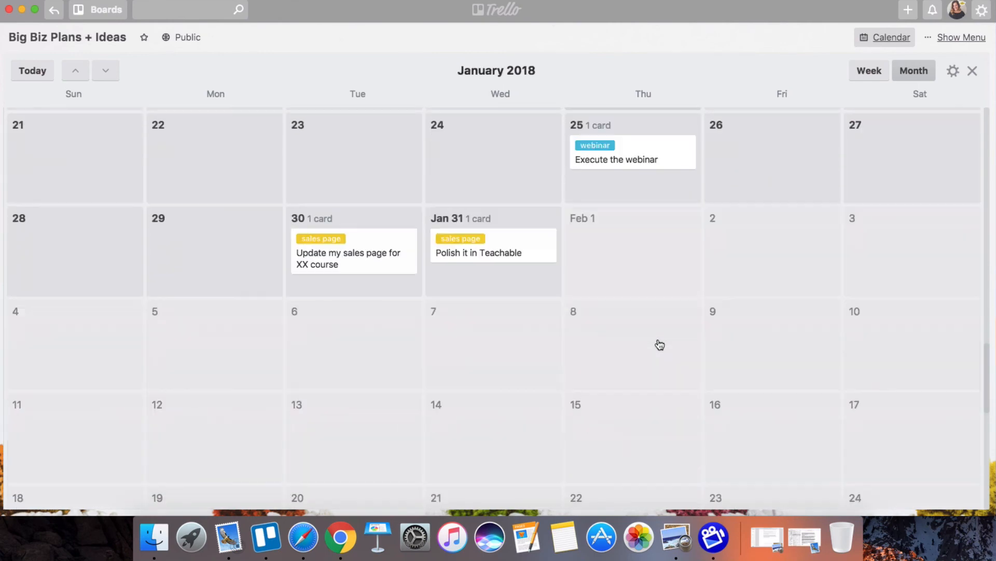
{"action": "scroll", "coordinate": [660, 344], "scroll_direction": "down", "scroll_amount": 5}
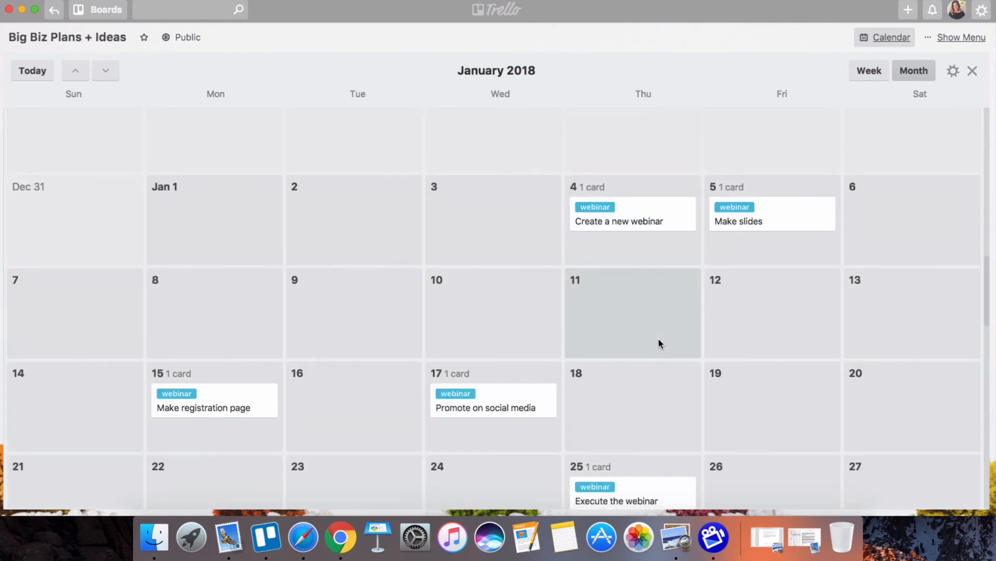
{"action": "scroll", "coordinate": [661, 344], "scroll_direction": "up", "scroll_amount": 1}
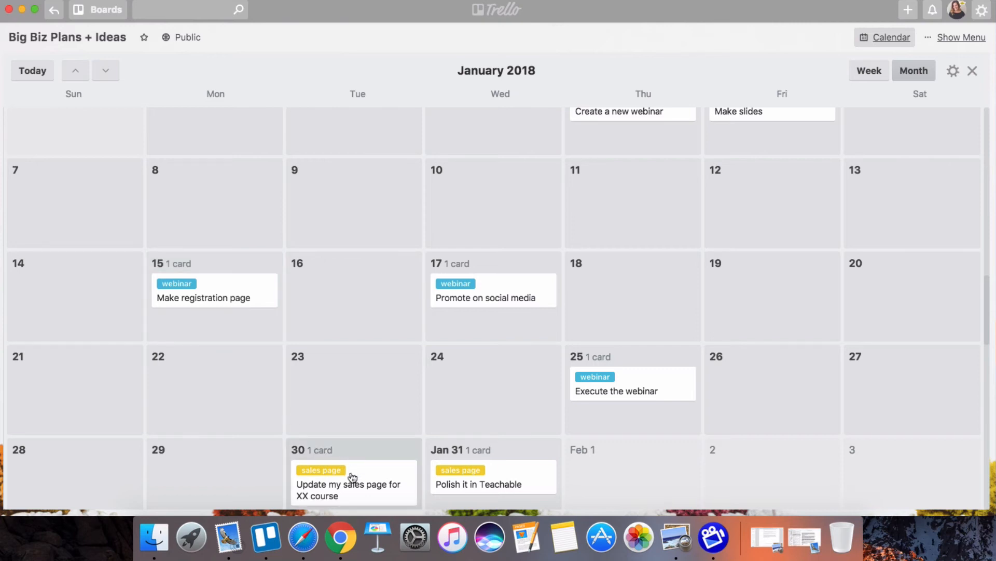
{"action": "left_click_drag", "start_coordinate": [350, 474], "coordinate": [241, 387]}
{"action": "left_click_drag", "start_coordinate": [473, 485], "coordinate": [358, 393]}
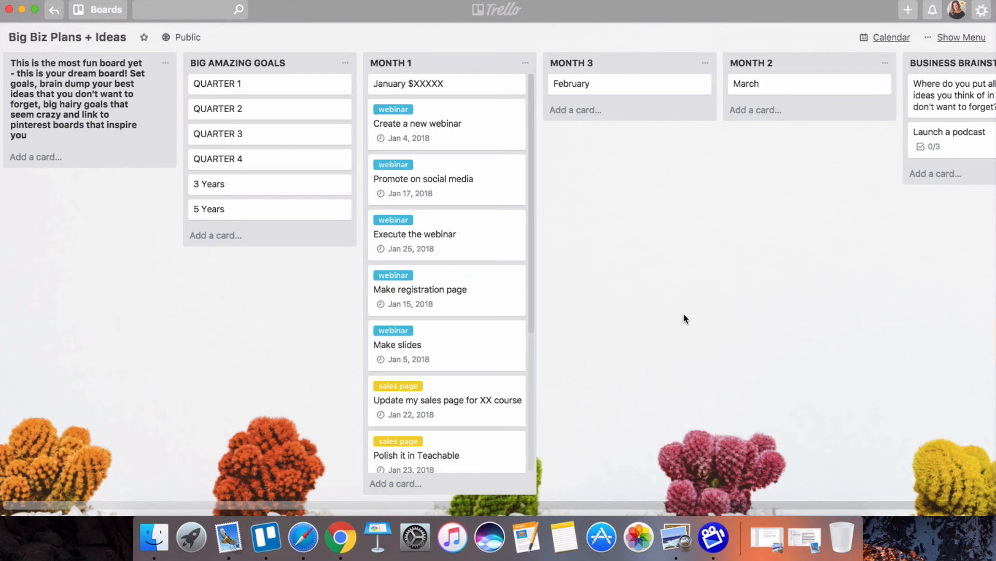
Step: Archive the "Create a new webinar" card in the MONTH 1 list and close it
{"action": "left_click", "coordinate": [441, 130]}
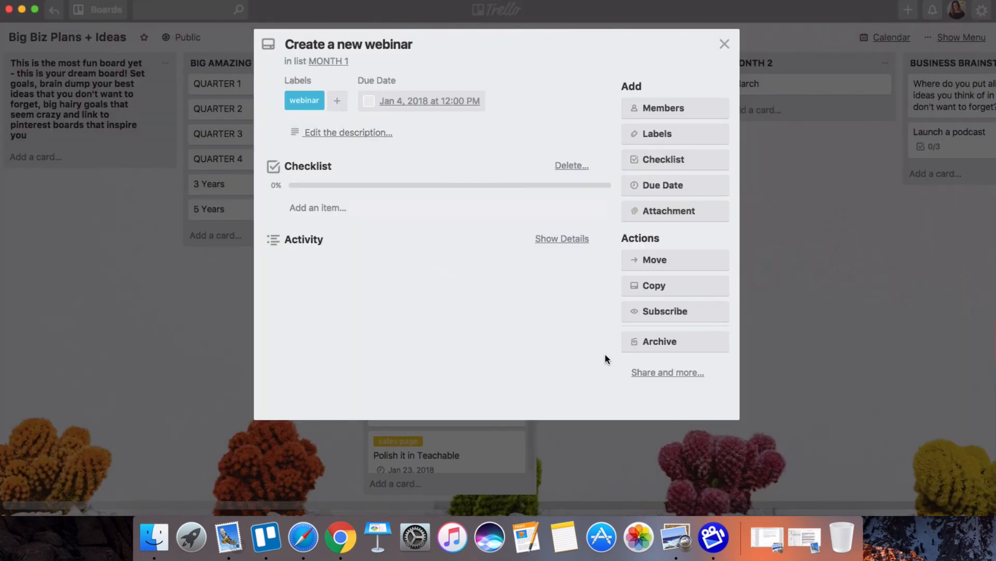
{"action": "left_click", "coordinate": [671, 346]}
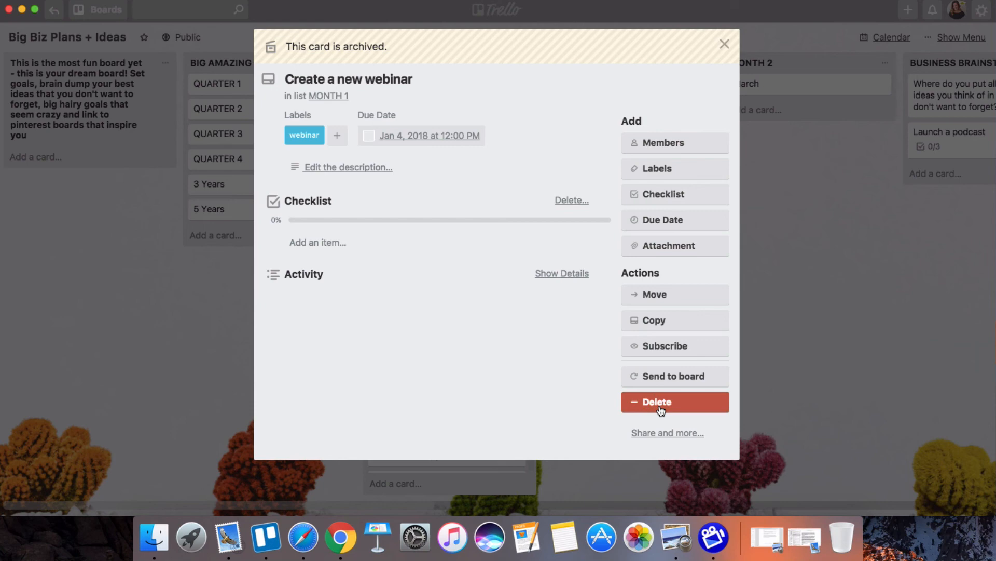
{"action": "left_click", "coordinate": [789, 238]}
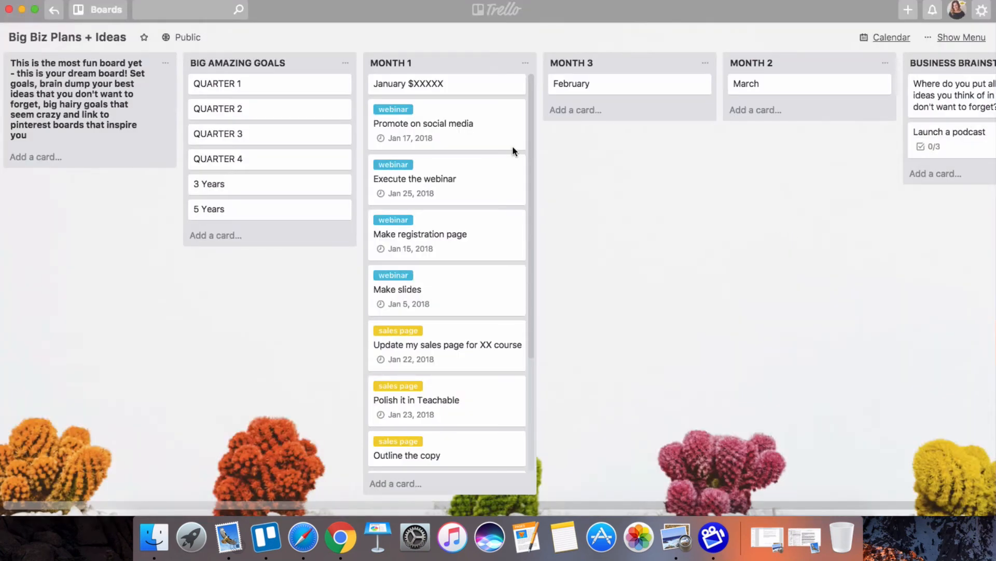